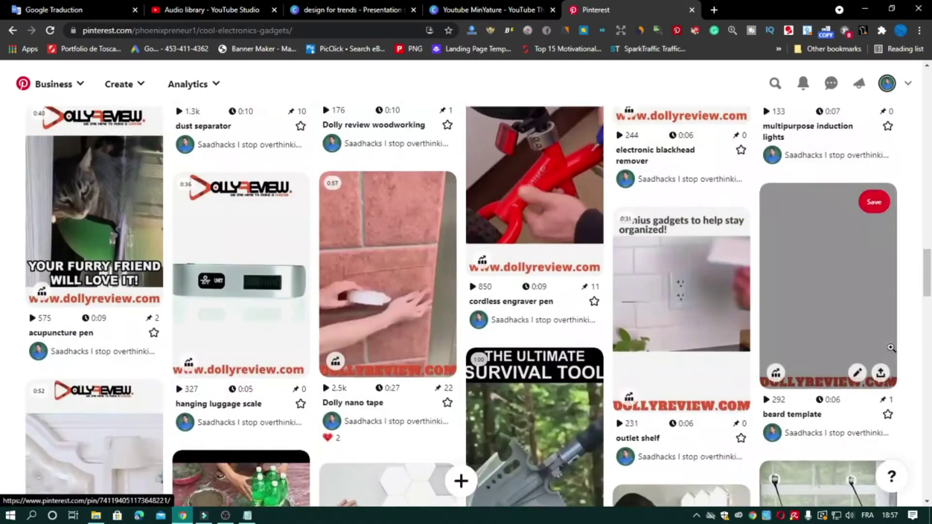
Scroll down through the gadgets board's pins
scroll(891, 348, "down", 1)
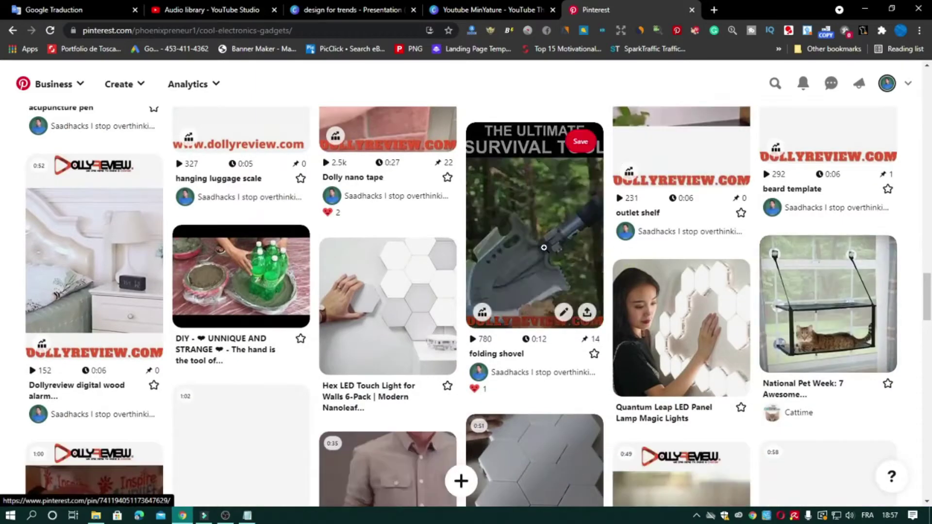
scroll(925, 309, "down", 5)
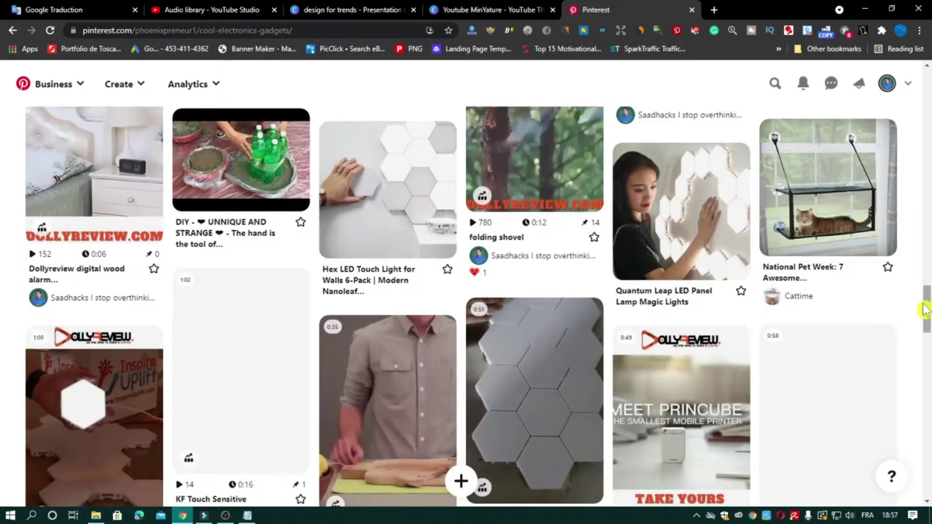
scroll(925, 309, "down", 2)
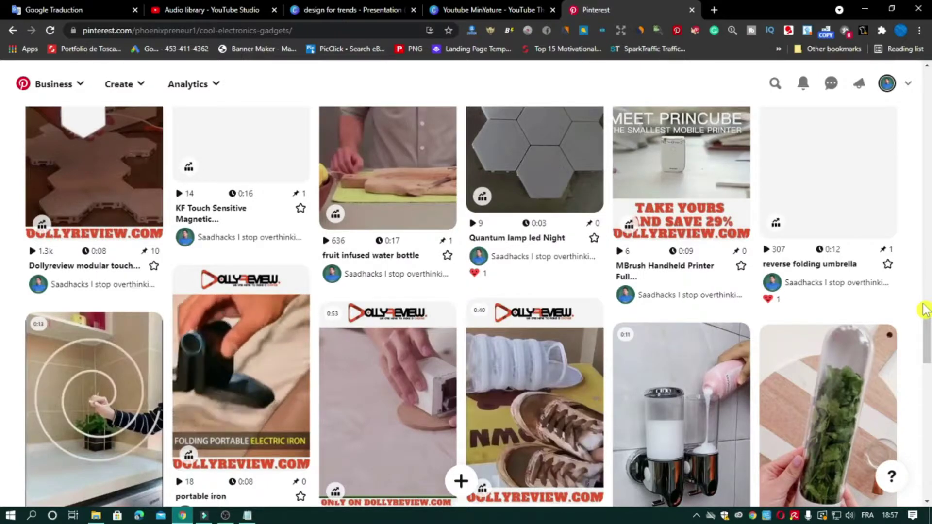
scroll(926, 309, "down", 2)
scroll(925, 308, "down", 3)
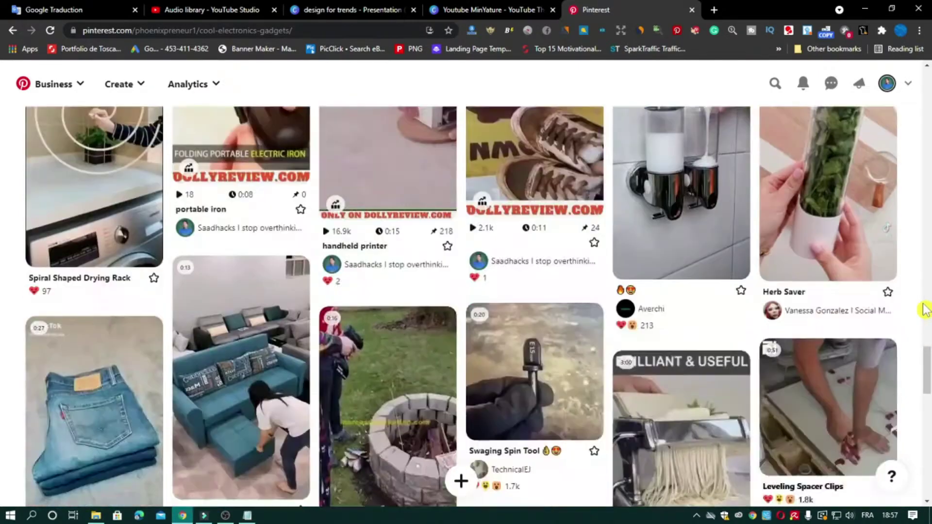
scroll(925, 308, "down", 2)
scroll(890, 308, "down", 3)
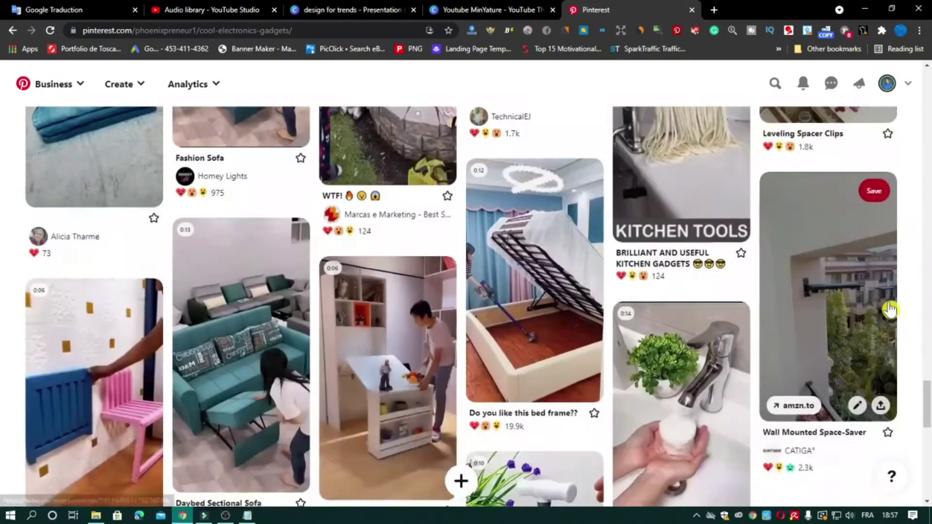
scroll(890, 309, "down", 2)
scroll(890, 308, "down", 2)
scroll(890, 308, "down", 1)
scroll(891, 307, "down", 4)
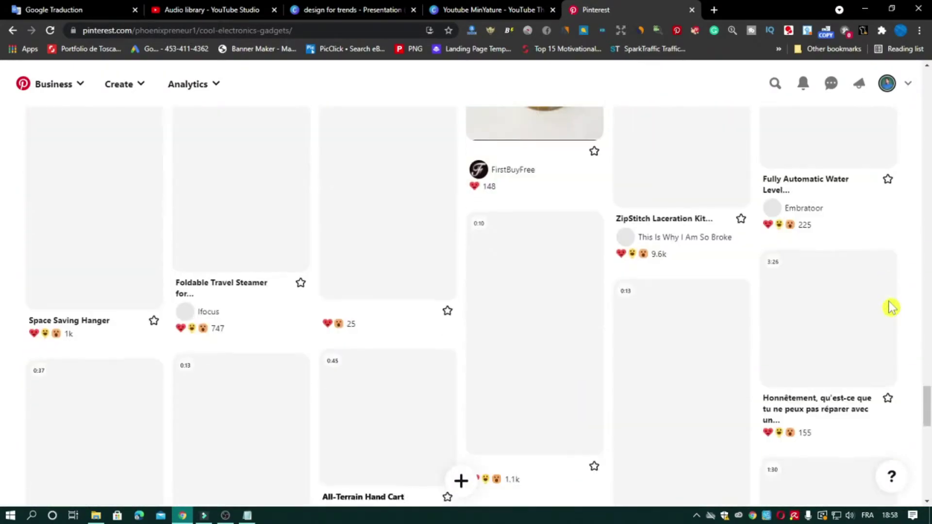
scroll(890, 308, "down", 2)
scroll(889, 303, "down", 2)
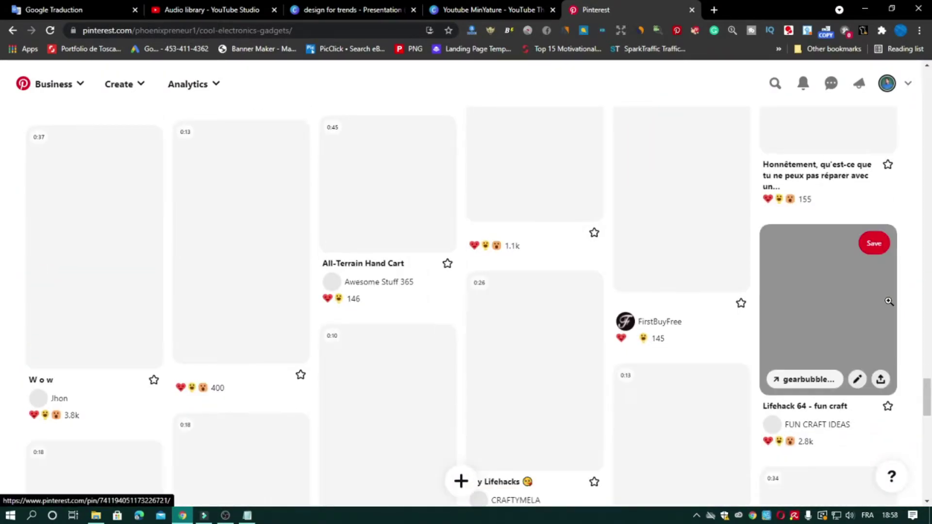
scroll(889, 304, "up", 3)
scroll(889, 309, "down", 5)
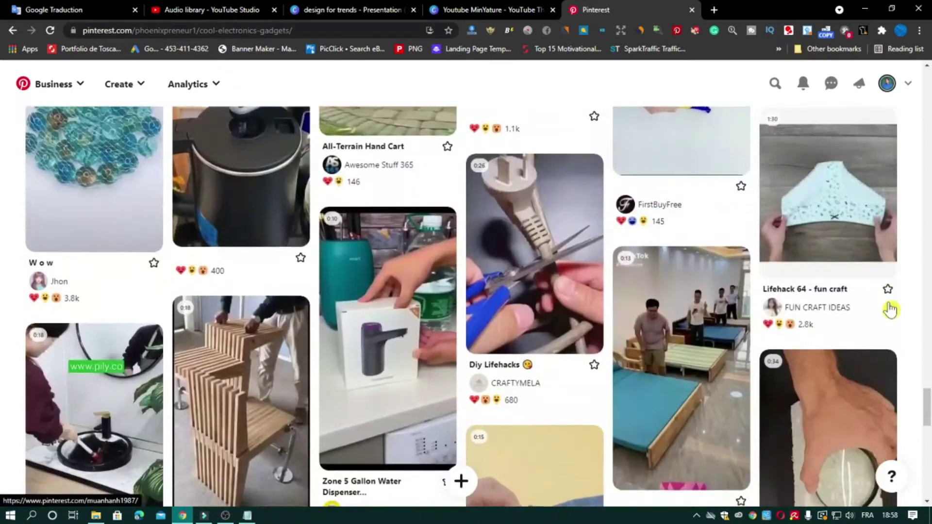
scroll(890, 308, "down", 3)
scroll(889, 307, "down", 3)
scroll(889, 305, "down", 3)
scroll(889, 301, "down", 3)
scroll(890, 309, "down", 3)
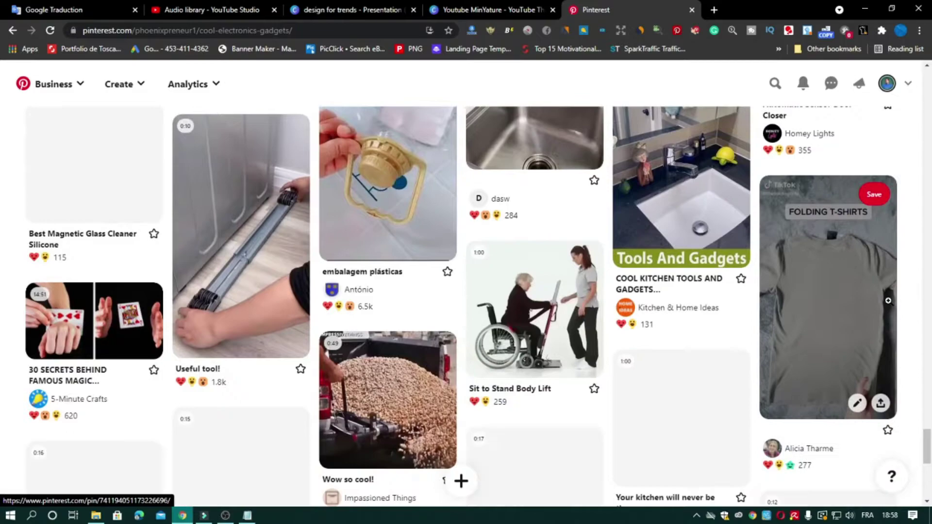
scroll(888, 301, "down", 2)
scroll(889, 301, "down", 1)
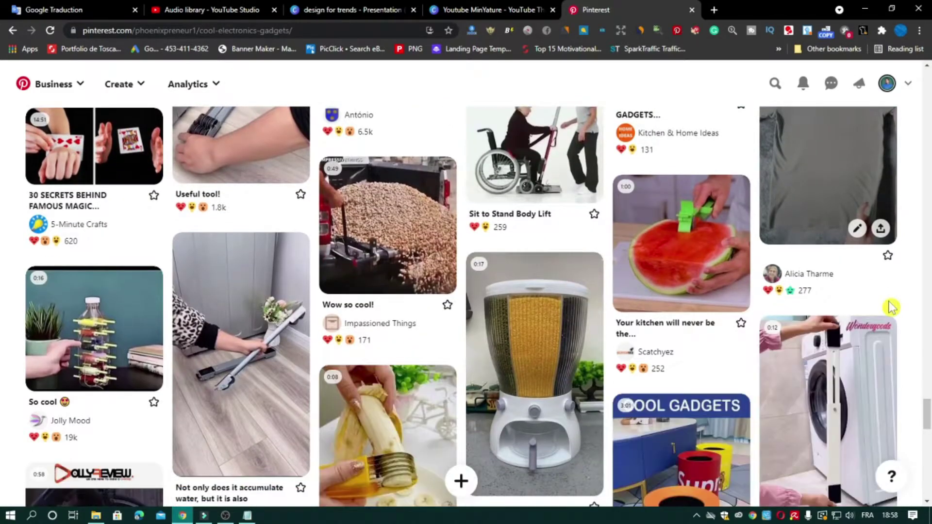
scroll(888, 302, "down", 2)
scroll(888, 301, "down", 1)
scroll(889, 301, "down", 1)
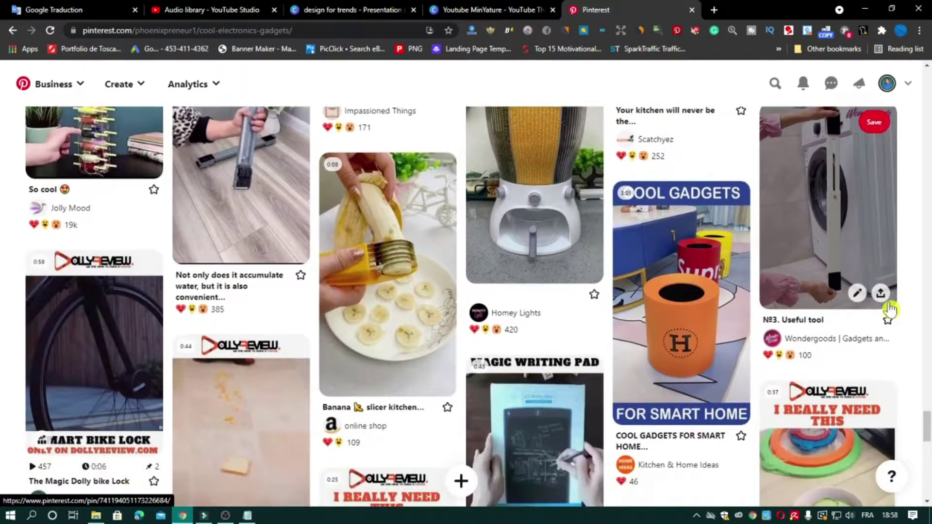
scroll(888, 300, "down", 2)
scroll(888, 300, "down", 1)
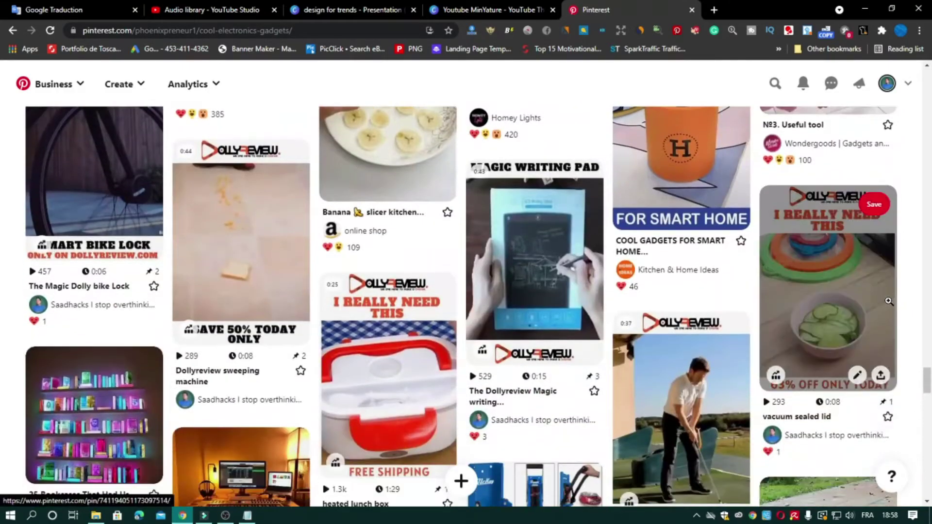
scroll(888, 300, "down", 2)
scroll(888, 301, "down", 1)
scroll(889, 302, "down", 3)
scroll(888, 301, "down", 1)
scroll(889, 301, "down", 2)
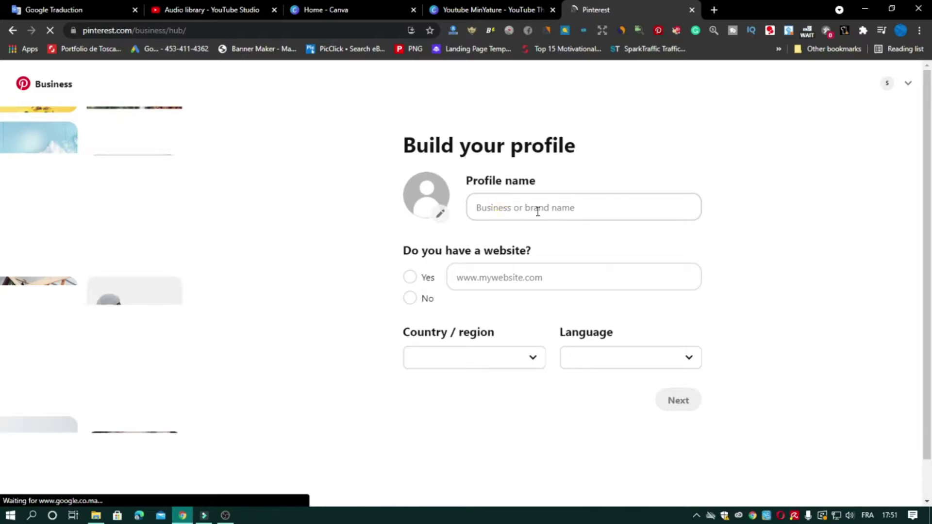
Enter 'Christmas Family' as the business profile name
left_click(537, 212)
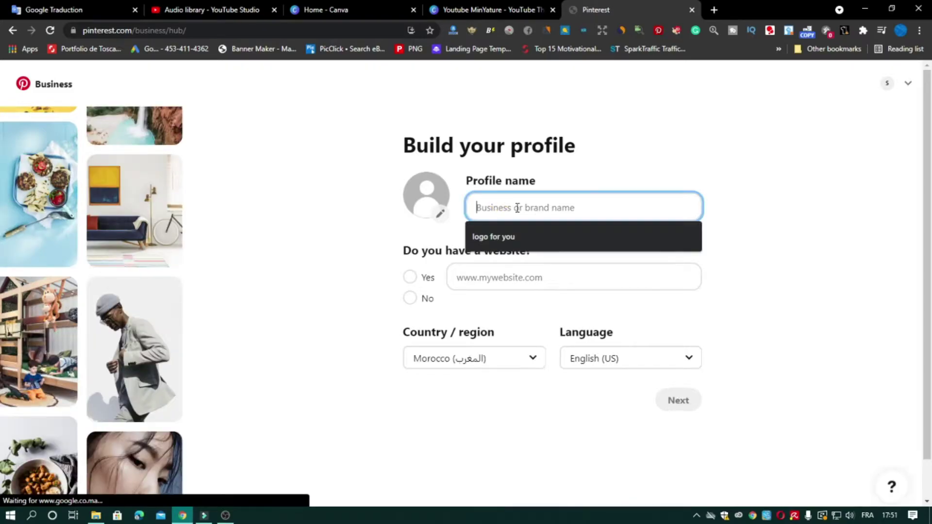
left_click(734, 247)
left_click(519, 214)
type("C")
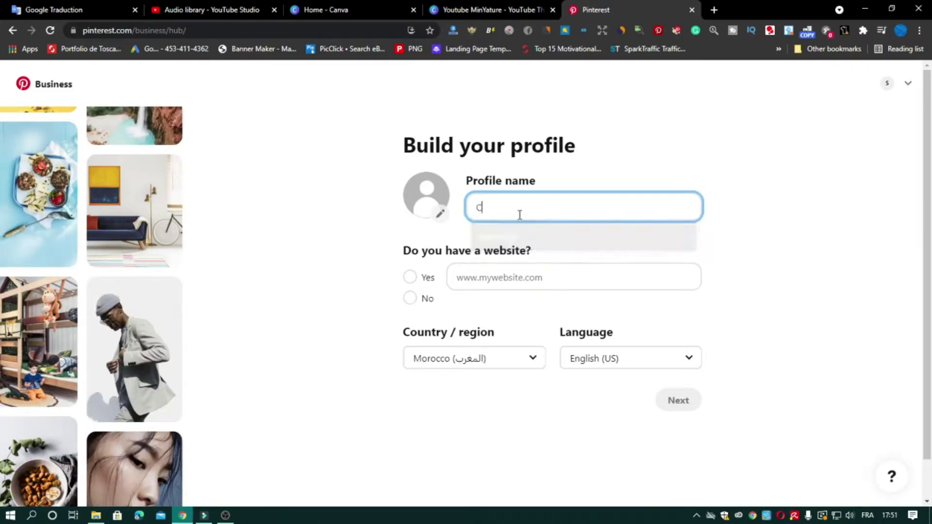
type("hristmas Family")
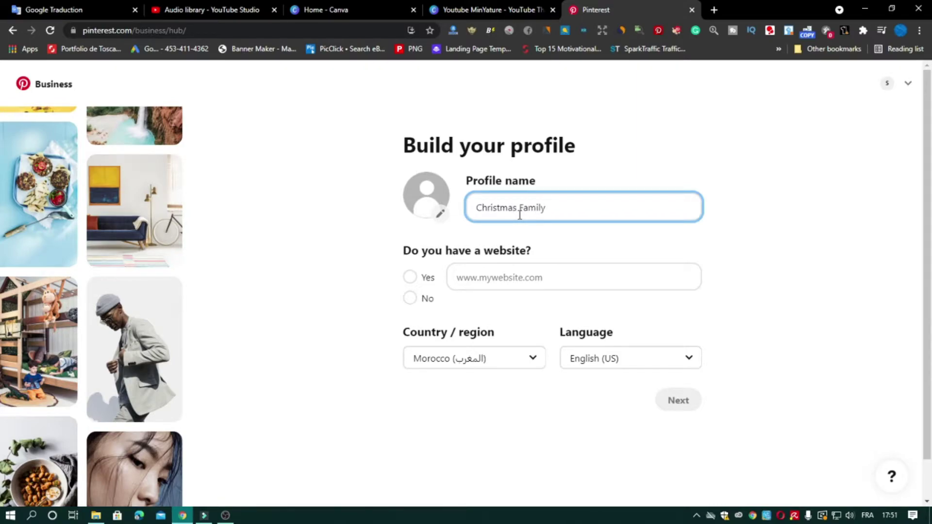
Move past the website question and set the country to United States
left_click(499, 277)
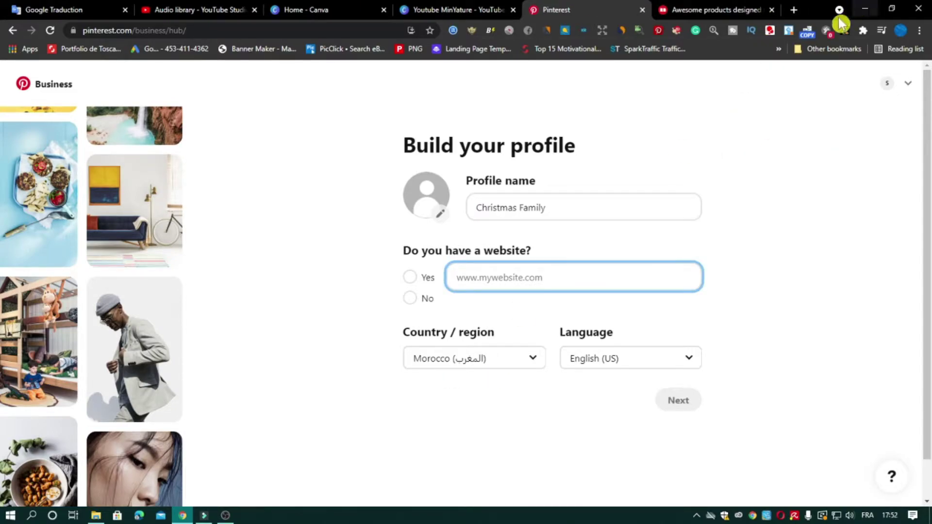
left_click(541, 369)
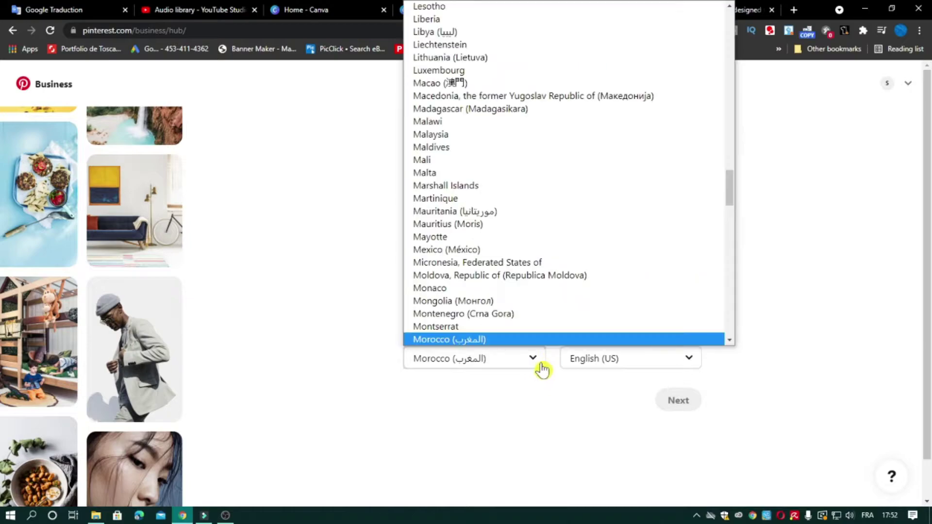
scroll(622, 149, "down", 15)
scroll(621, 150, "down", 9)
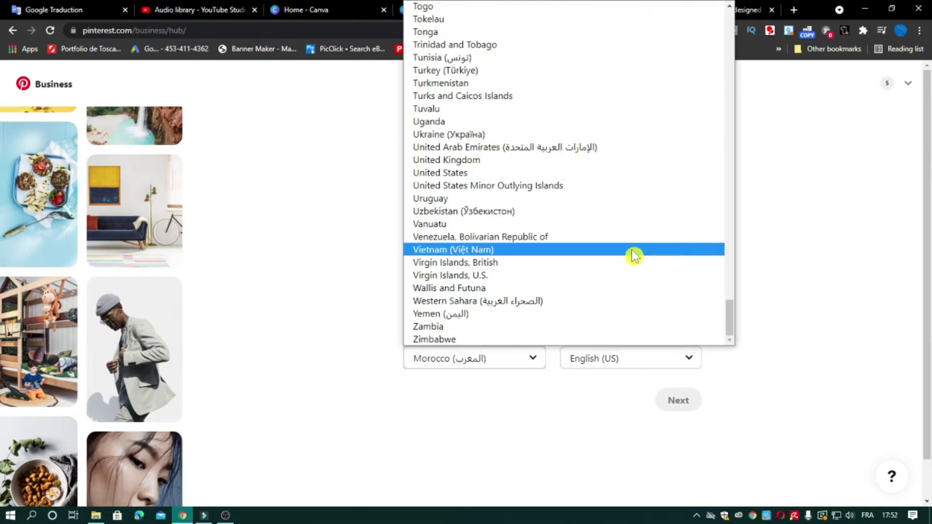
scroll(633, 254, "up", 7)
scroll(606, 245, "down", 7)
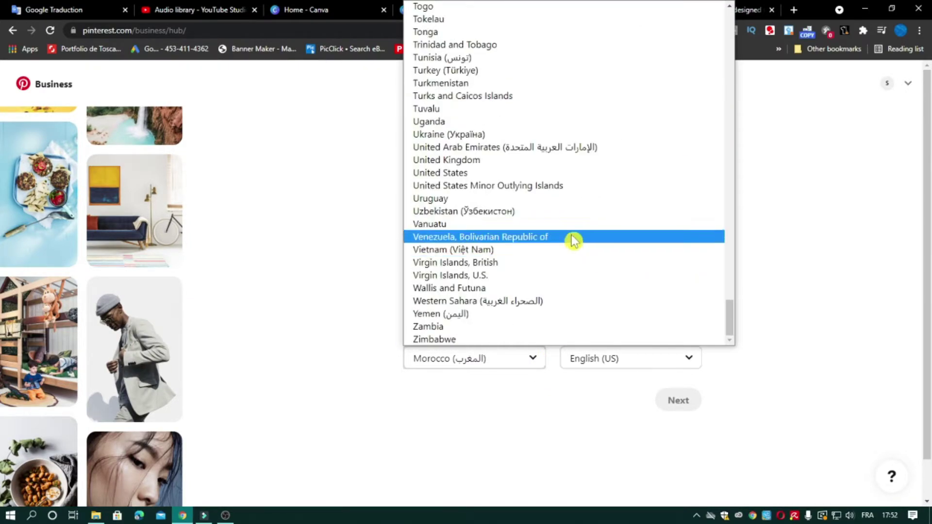
left_click(532, 175)
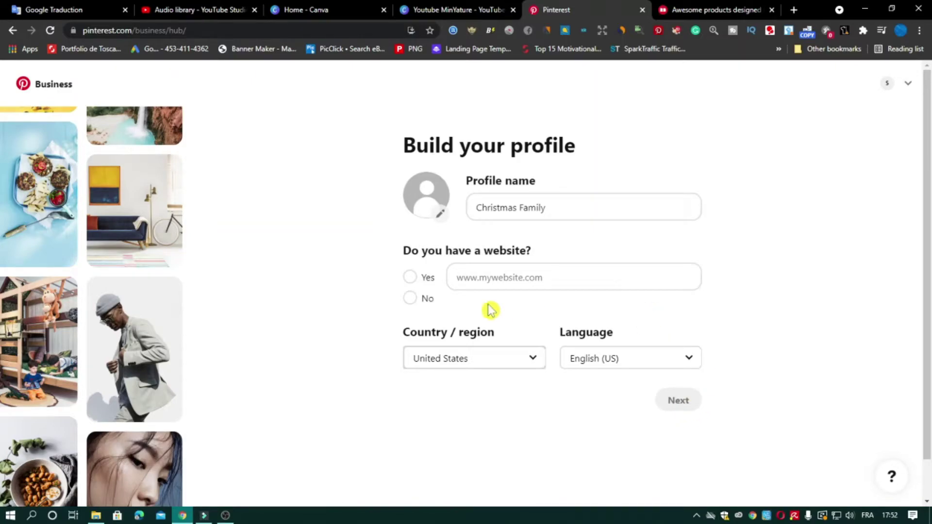
Mark no website, choose Fashion as brand focus and 'sell more products' as goal
left_click(416, 301)
left_click(674, 406)
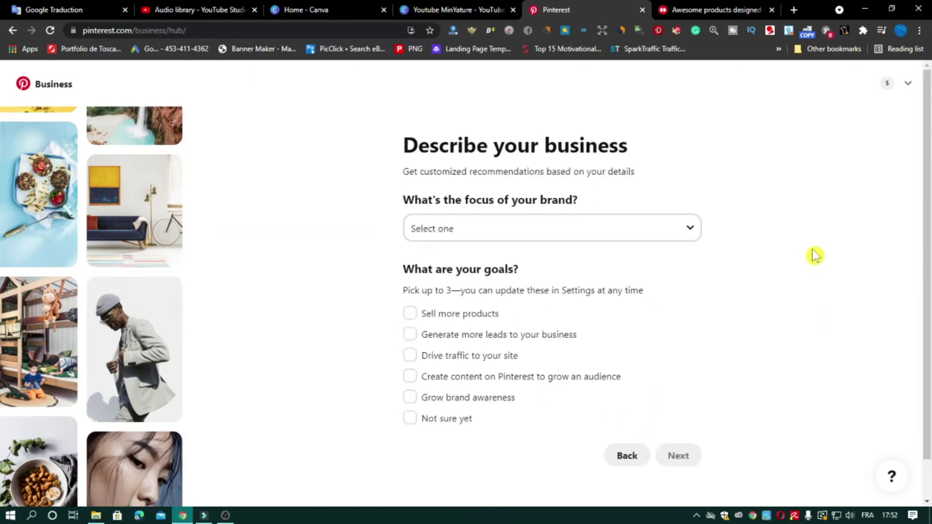
left_click(681, 238)
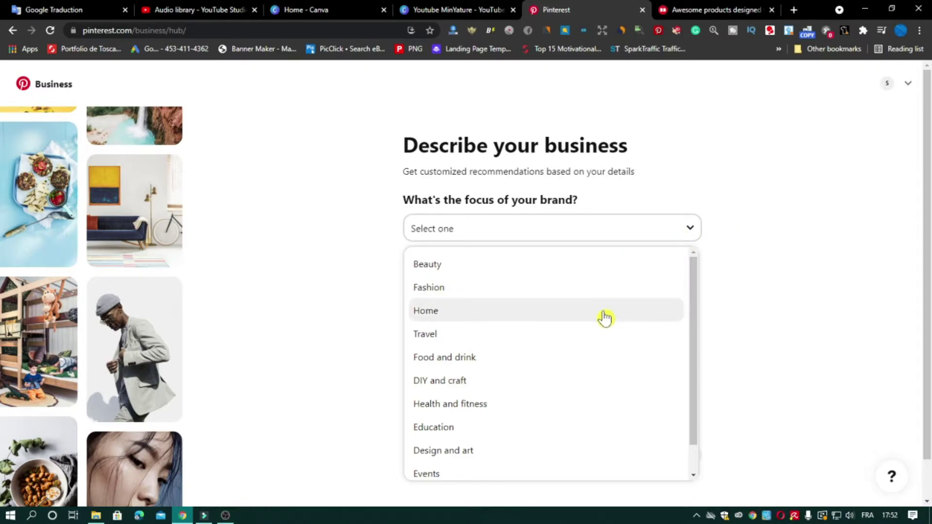
left_click(601, 293)
scroll(543, 286, "down", 1)
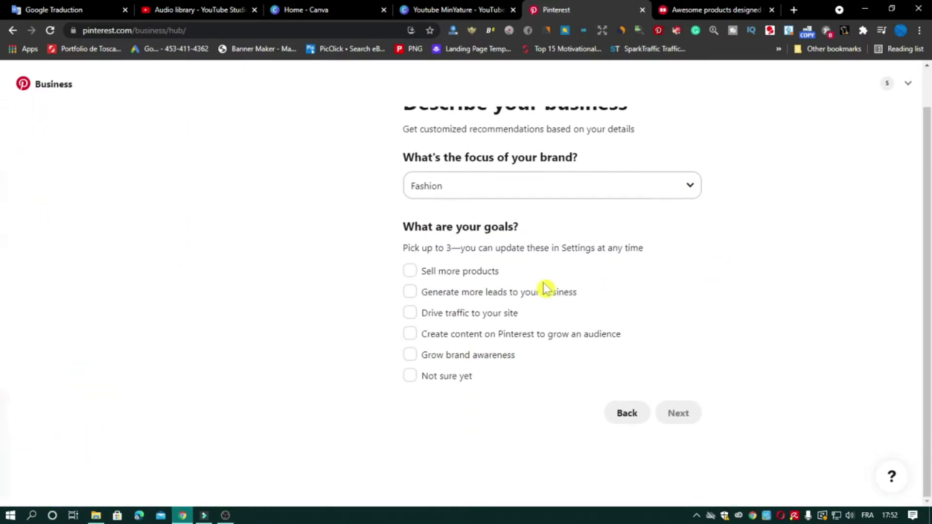
left_click(461, 271)
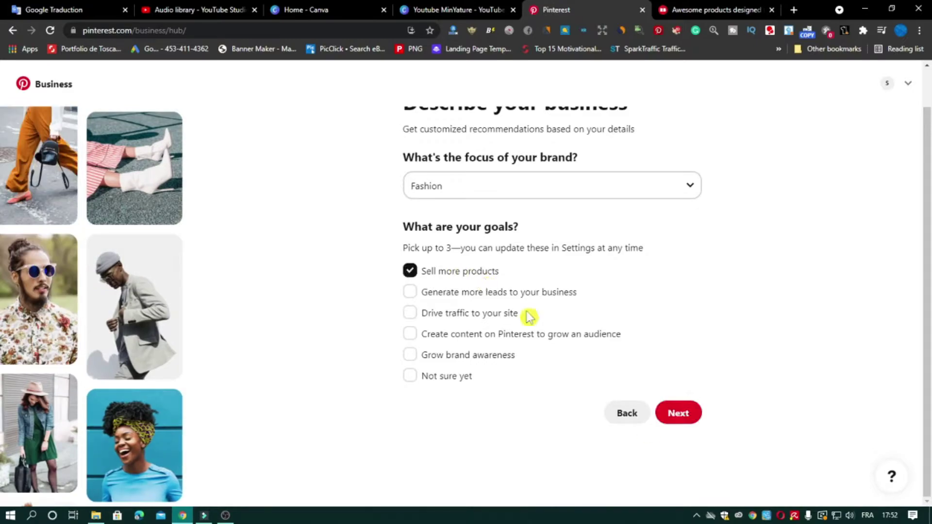
left_click(697, 414)
Answer 'I'm not sure' for business type and yes to advertising interest
scroll(820, 242, "up", 1)
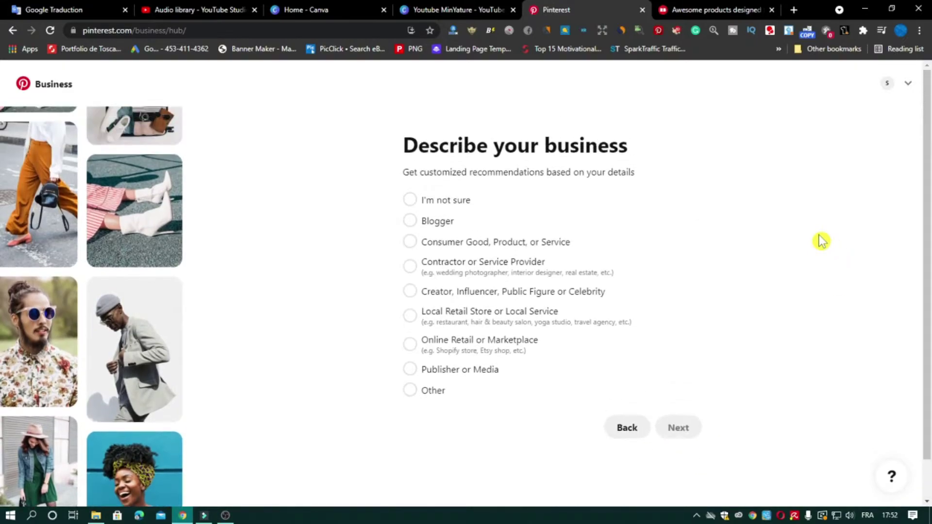
left_click(465, 207)
left_click(686, 428)
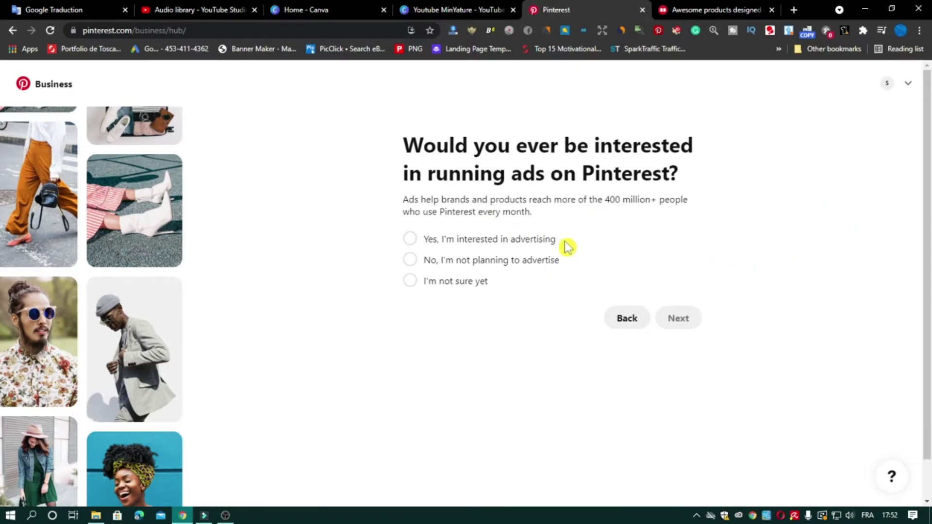
left_click(541, 240)
left_click(675, 318)
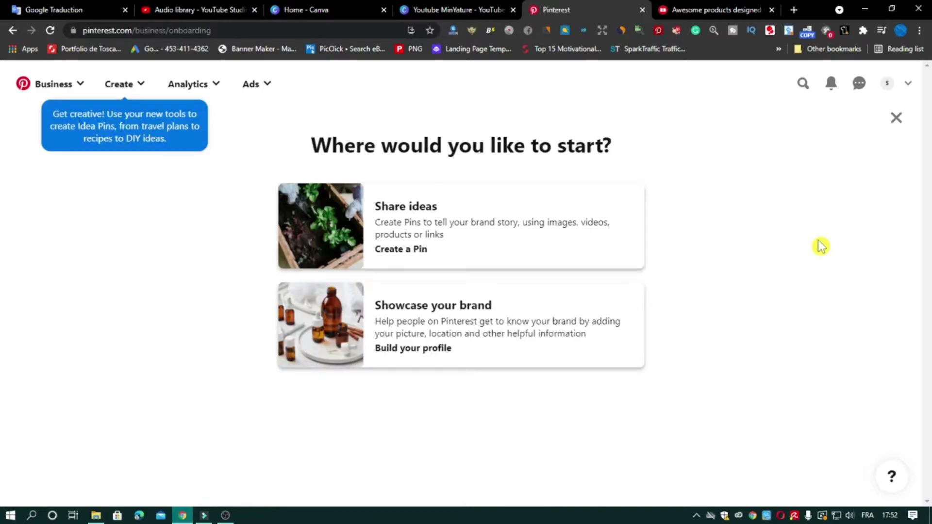
Skip the start page, dismiss the notification request and browse the empty Business hub
left_click(896, 119)
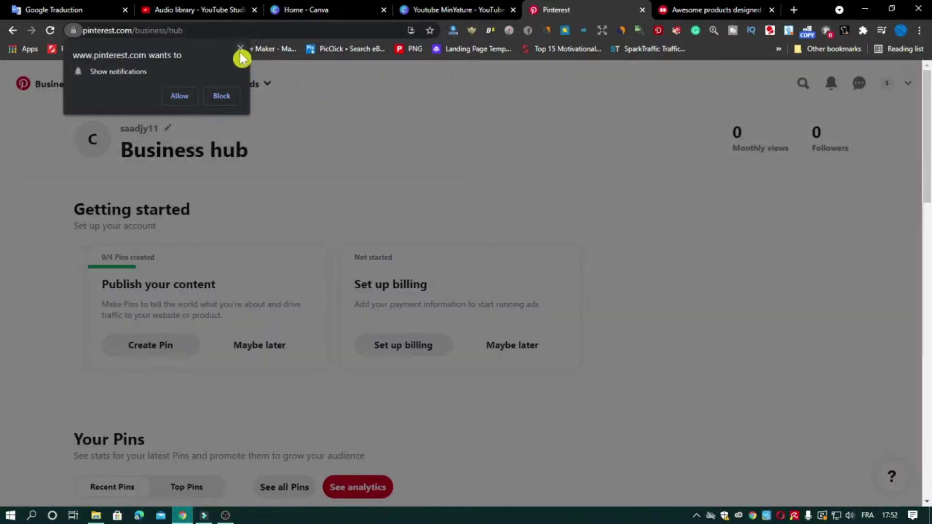
left_click(240, 48)
scroll(710, 347, "down", 1)
scroll(773, 326, "down", 4)
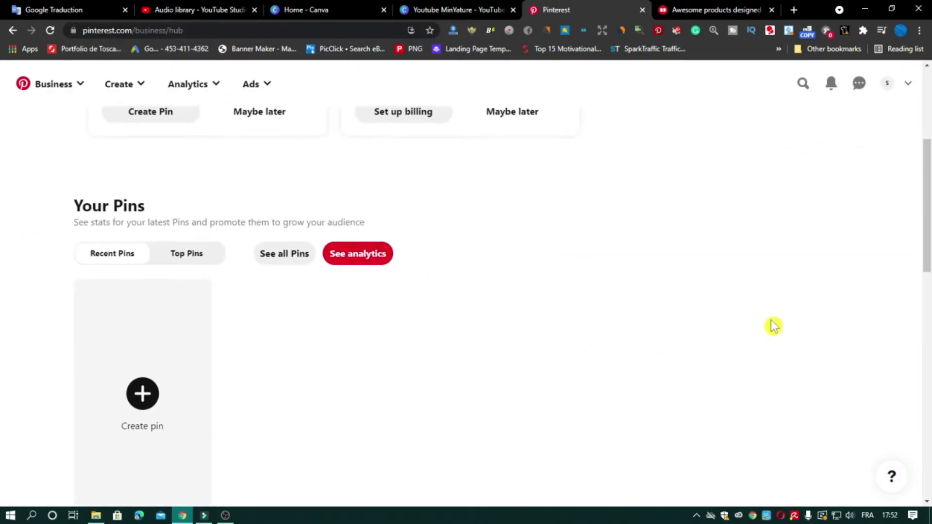
scroll(773, 325, "down", 5)
scroll(796, 289, "down", 6)
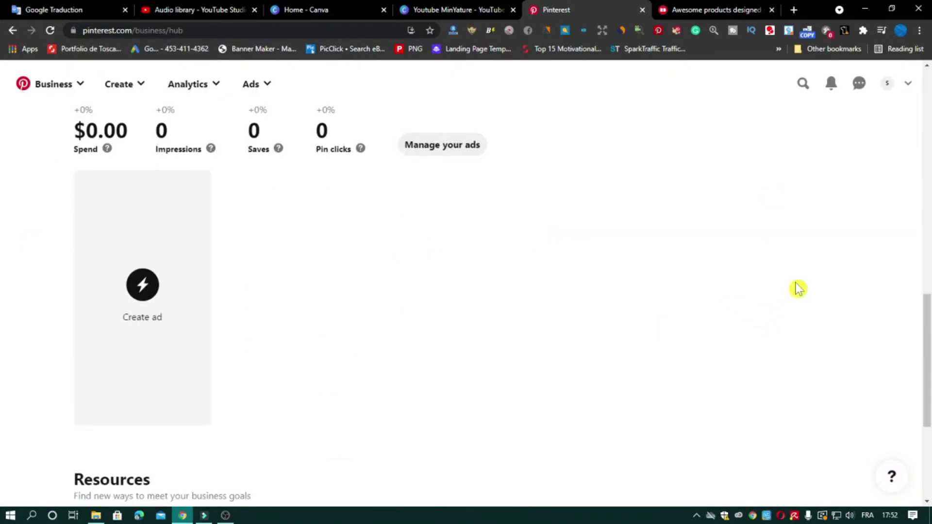
scroll(796, 289, "up", 7)
scroll(796, 289, "up", 3)
Go to the Christmas Family profile page and show its account options
scroll(797, 289, "up", 6)
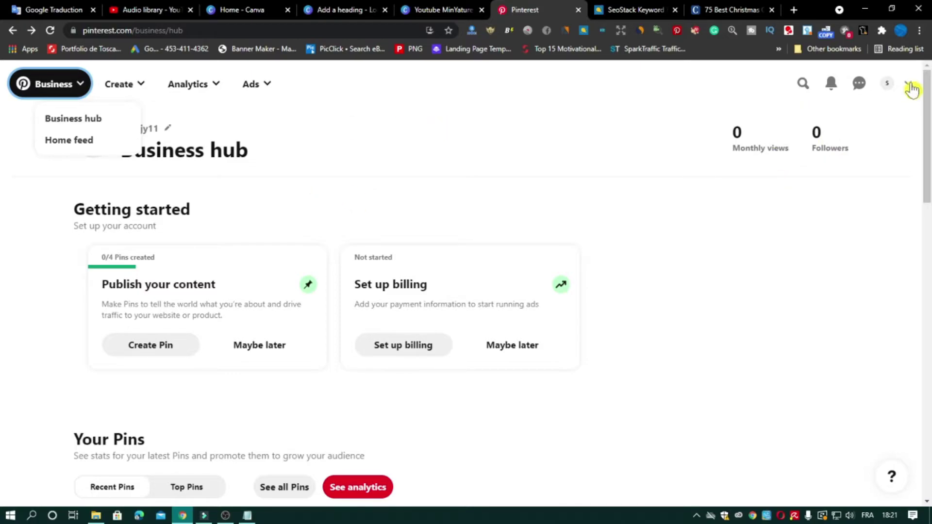
left_click(888, 83)
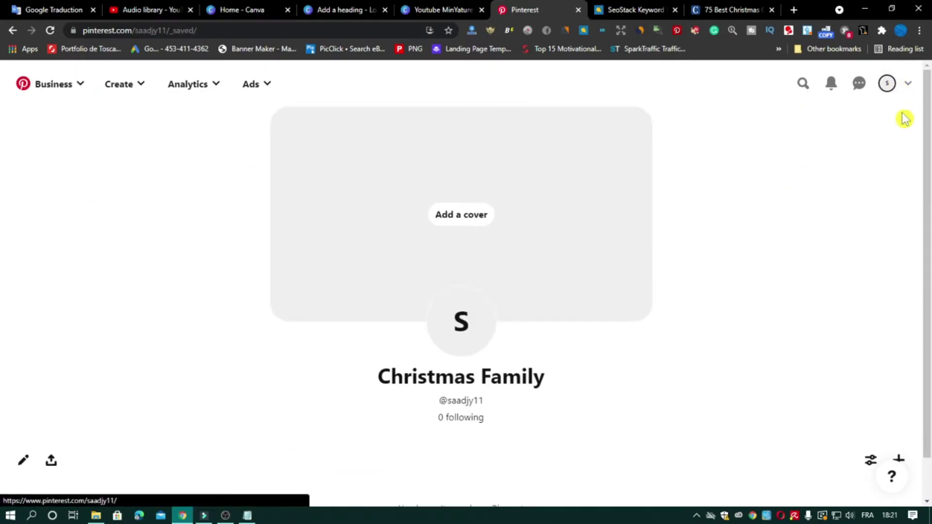
left_click(907, 84)
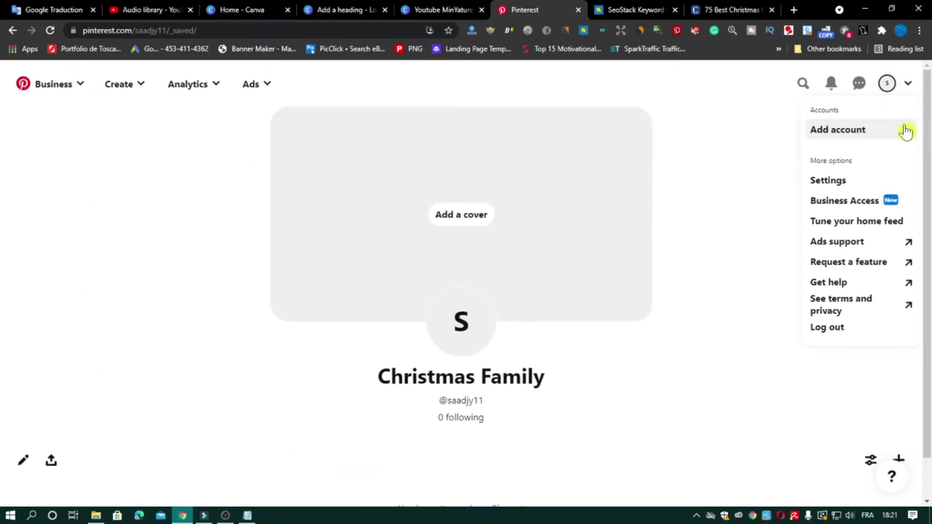
Set the Family Christmas logo as profile photo, then bring up the Notepad keywords
left_click(861, 186)
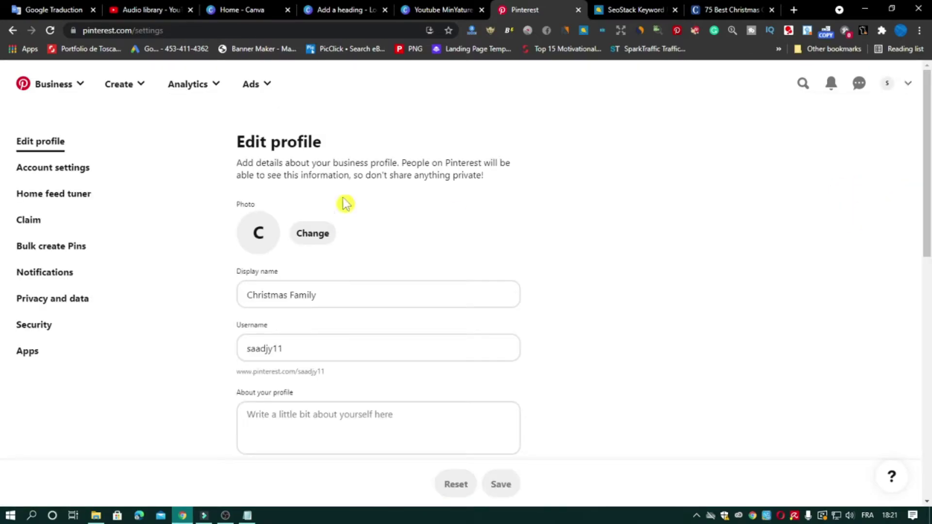
left_click(313, 233)
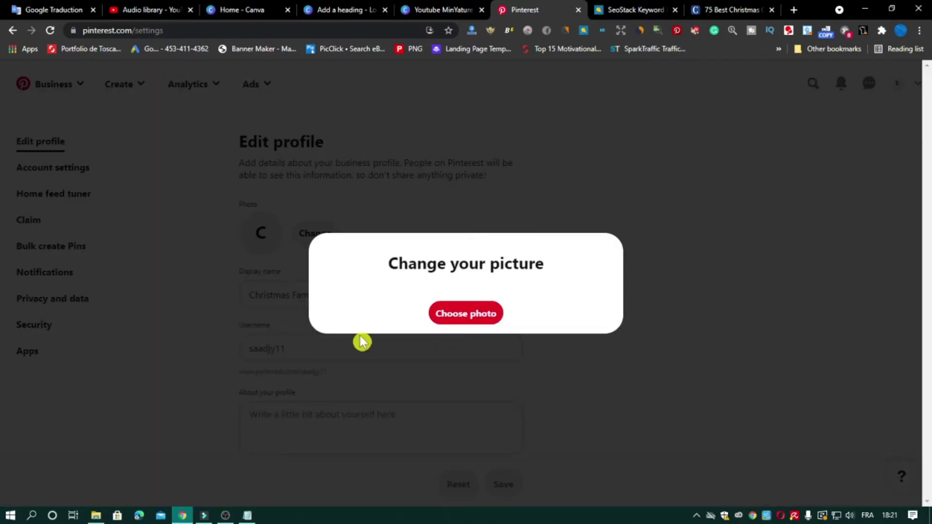
left_click(467, 316)
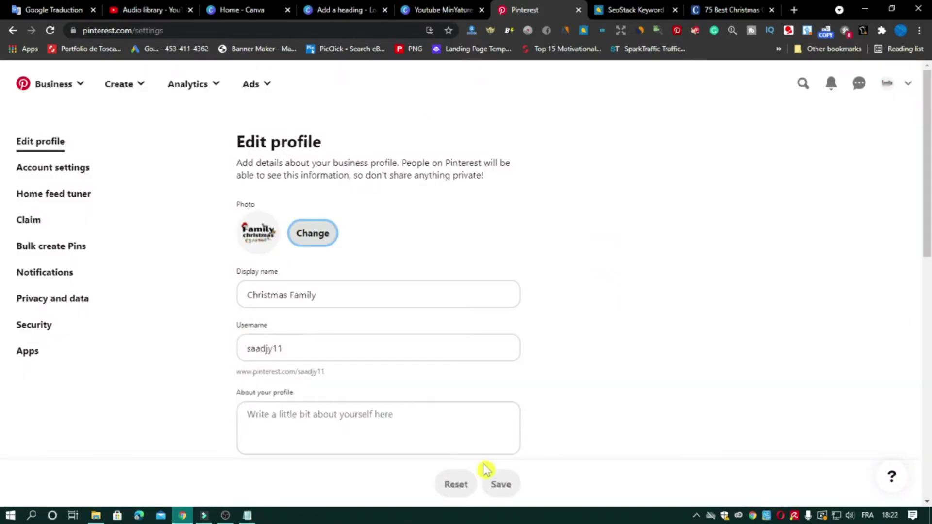
left_click(248, 515)
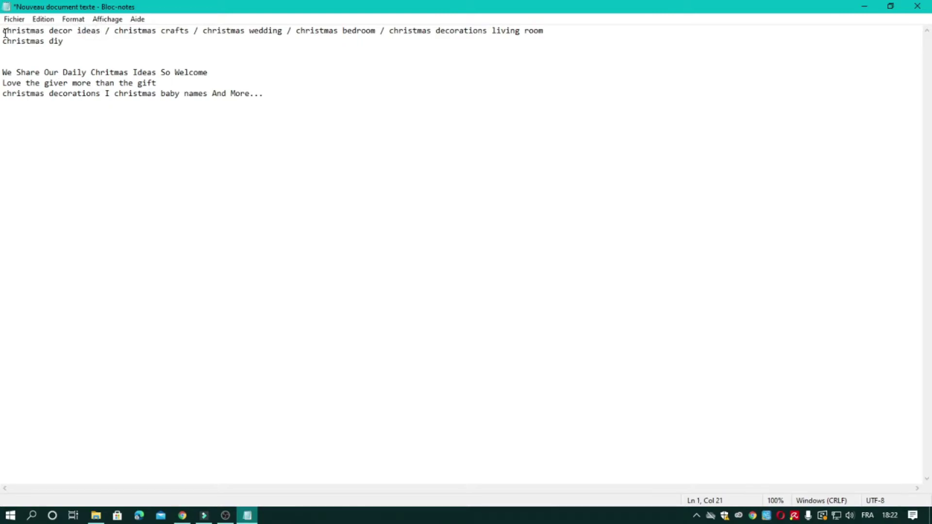
Paste the first two Notepad keyword lines as the display name, trimmed to fit
left_click_drag(5, 33, 66, 44)
right_click(66, 44)
left_click(137, 80)
left_click(183, 517)
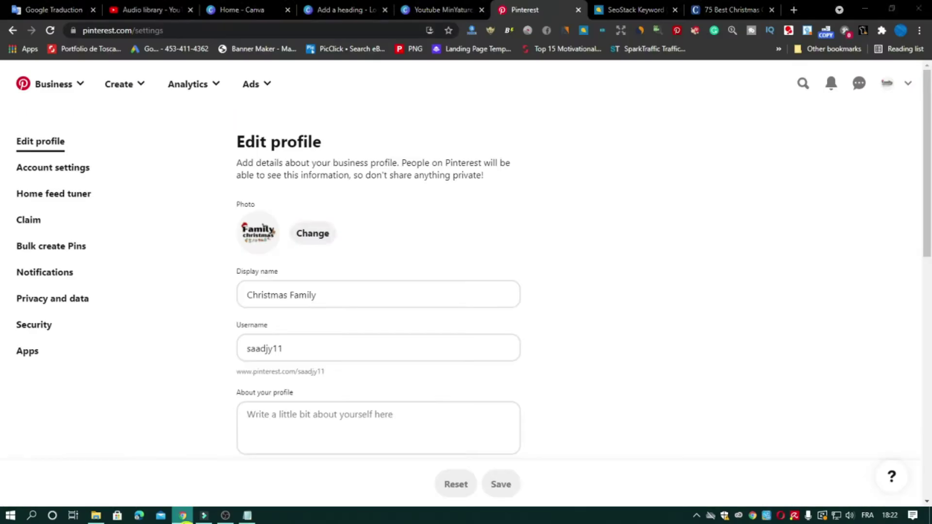
triple_click(298, 294)
right_click(297, 293)
left_click(379, 362)
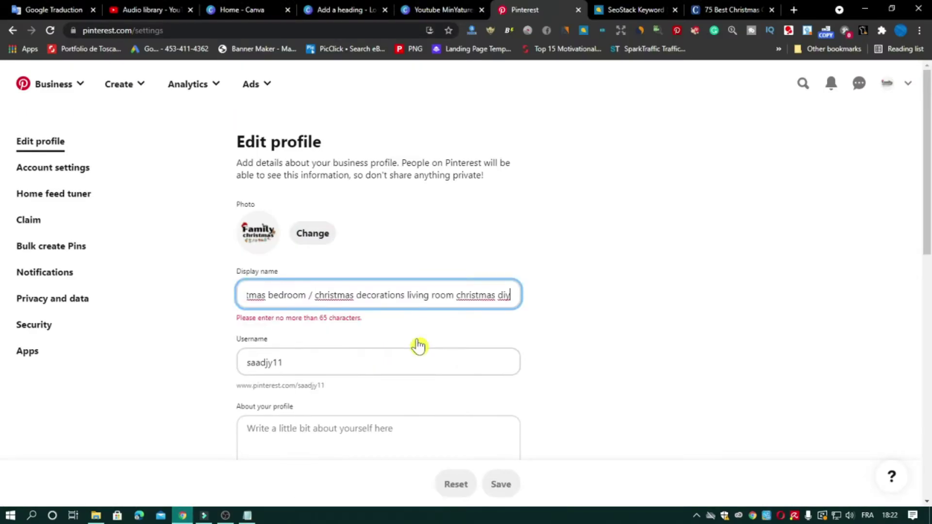
key("BackSpace")
key("BackSpace")
key("BackSpace")
key("BackSpace")
key("BackSpace")
key("BackSpace")
key("BackSpace")
key("BackSpace")
key("BackSpace")
key("BackSpace")
key("BackSpace")
key("BackSpace")
key("BackSpace")
key("BackSpace")
key("BackSpace")
key("BackSpace")
key("BackSpace")
key("BackSpace")
key("BackSpace")
key("BackSpace")
key("BackSpace")
key("BackSpace")
key("BackSpace")
key("BackSpace")
key("BackSpace")
key("BackSpace")
key("BackSpace")
key("BackSpace")
key("BackSpace")
key("BackSpace")
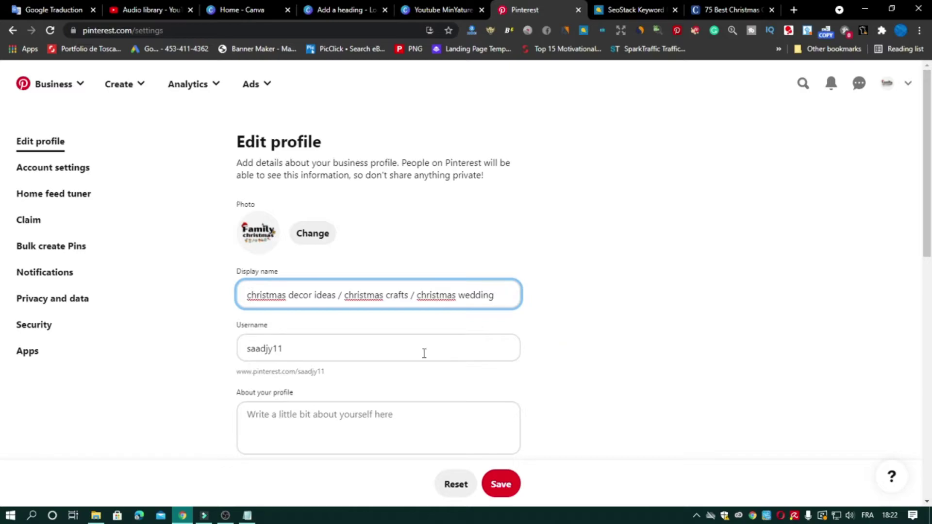
Replace the username with chsitmasfamily2021
double_click(306, 350)
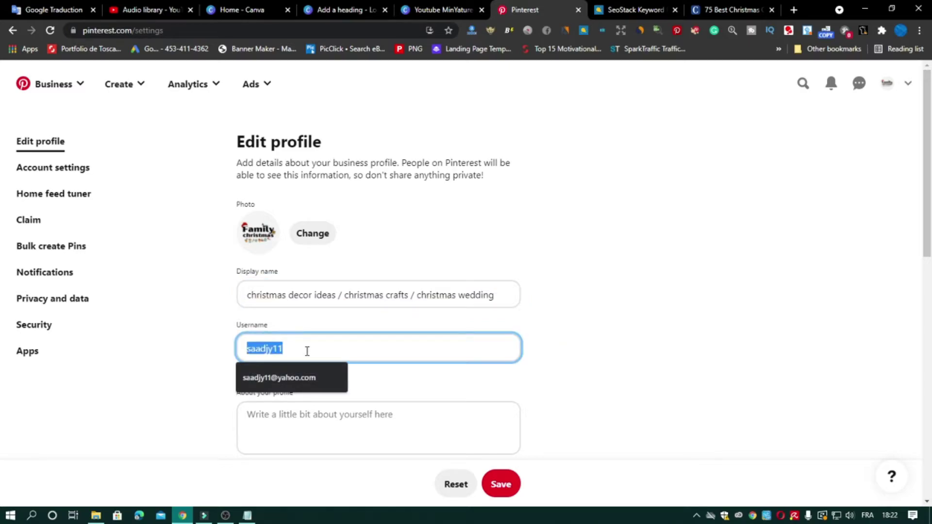
type("chsitmasfamily202")
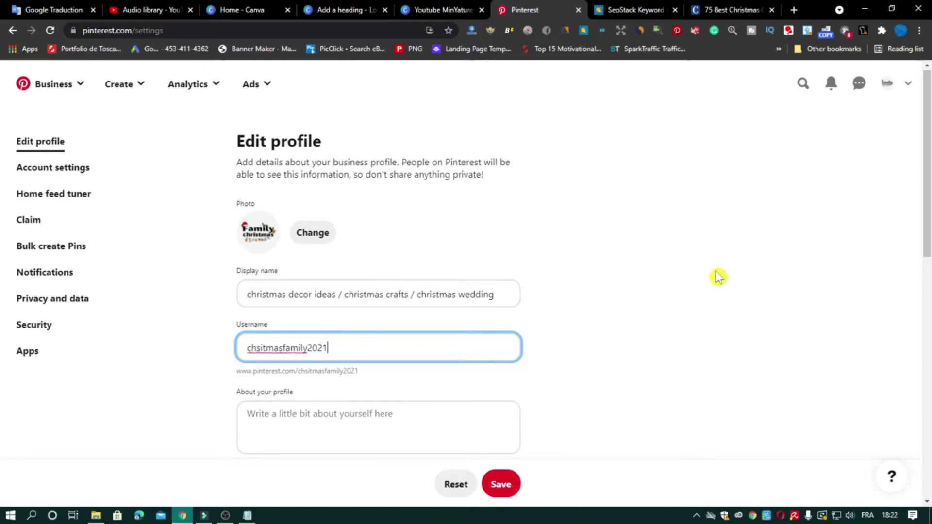
scroll(744, 308, "down", 2)
Copy the three-line Christmas description from Notepad into About your profile
left_click(247, 516)
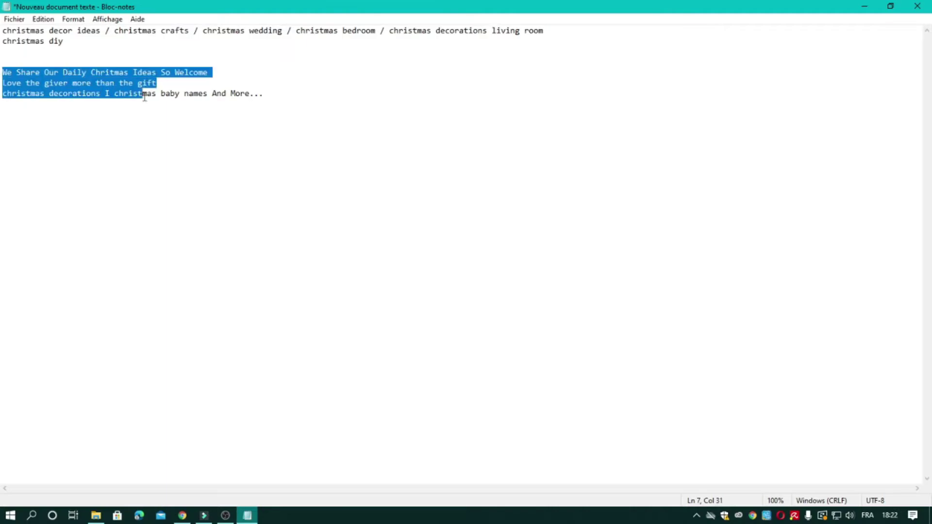
left_click_drag(145, 96, 286, 94)
right_click(151, 85)
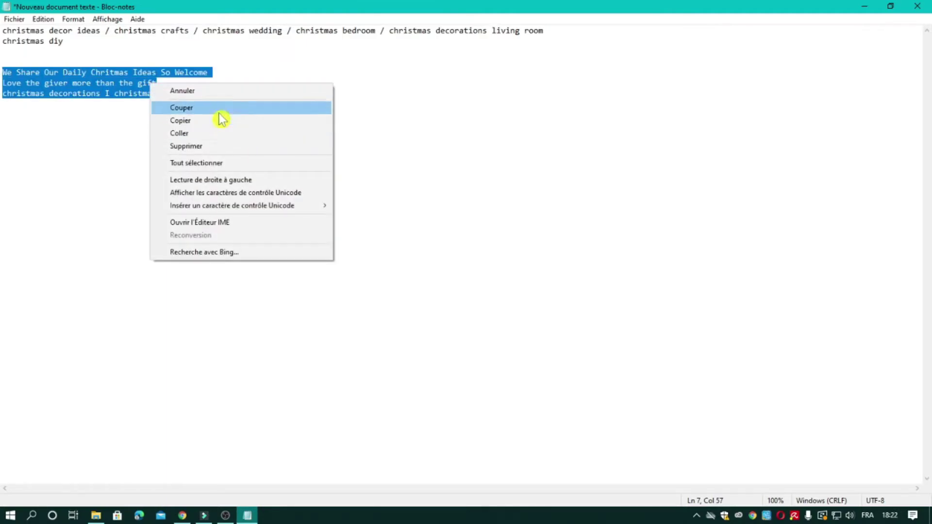
left_click(222, 120)
left_click(182, 515)
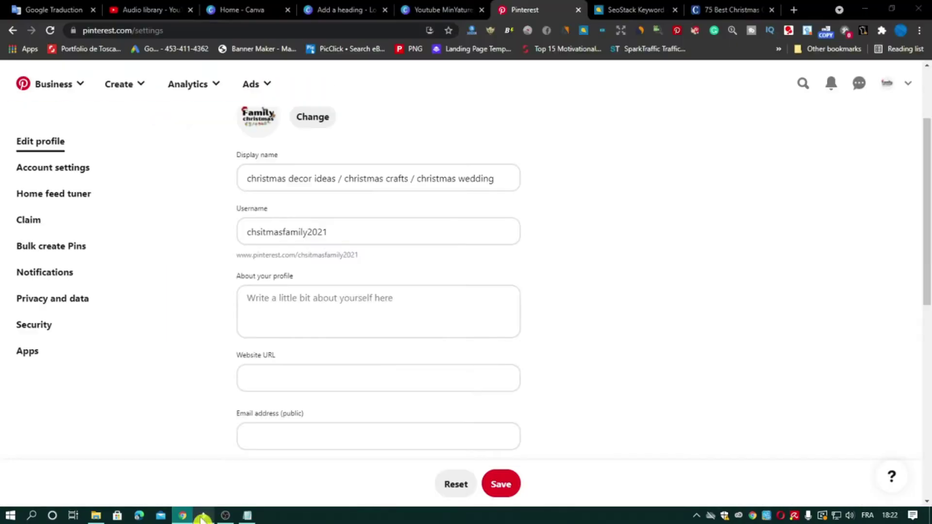
left_click(313, 299)
right_click(312, 296)
left_click(395, 387)
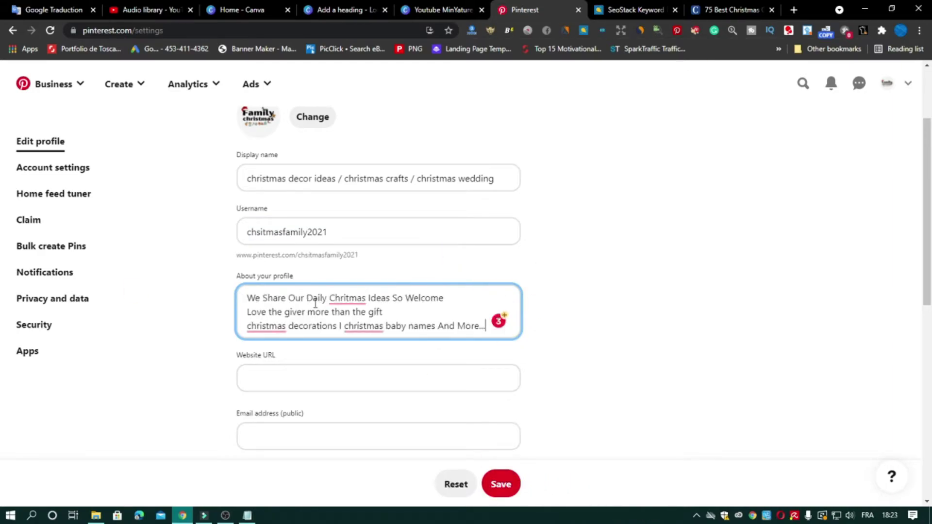
Correct 'Chritmas', capitalize both 'christmas' on line 3, and save the profile
left_click(336, 297)
left_click(352, 318)
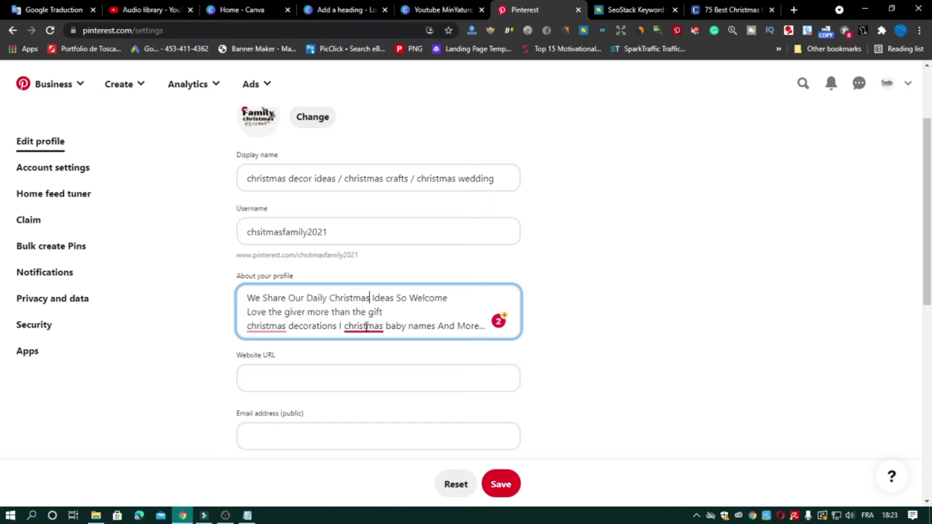
left_click(367, 326)
left_click(362, 355)
left_click(266, 326)
left_click(286, 356)
left_click(518, 485)
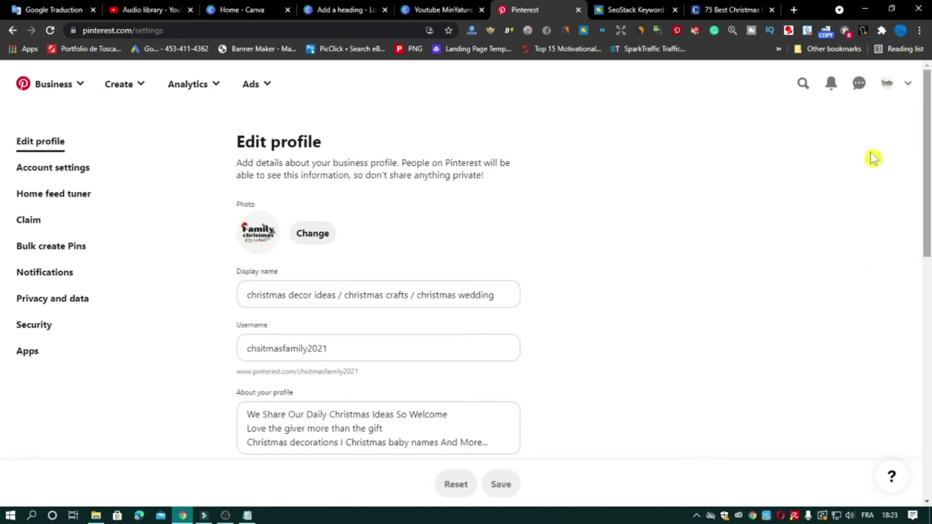
left_click(888, 83)
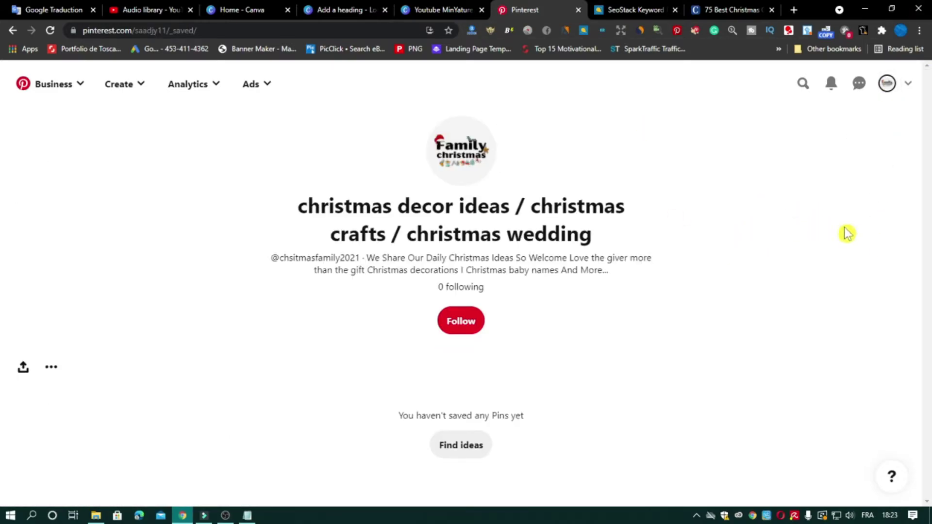
Open Audience Insights from the Analytics menu
left_click(187, 86)
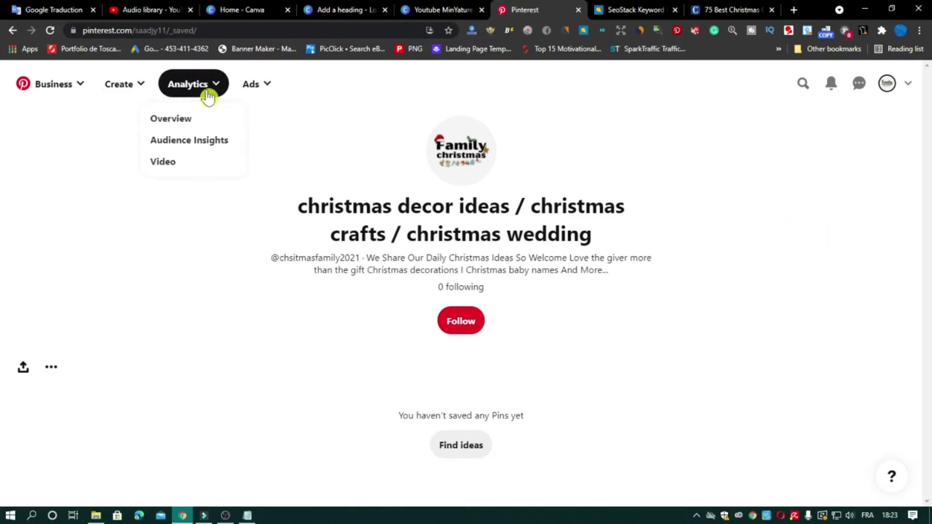
left_click(216, 145)
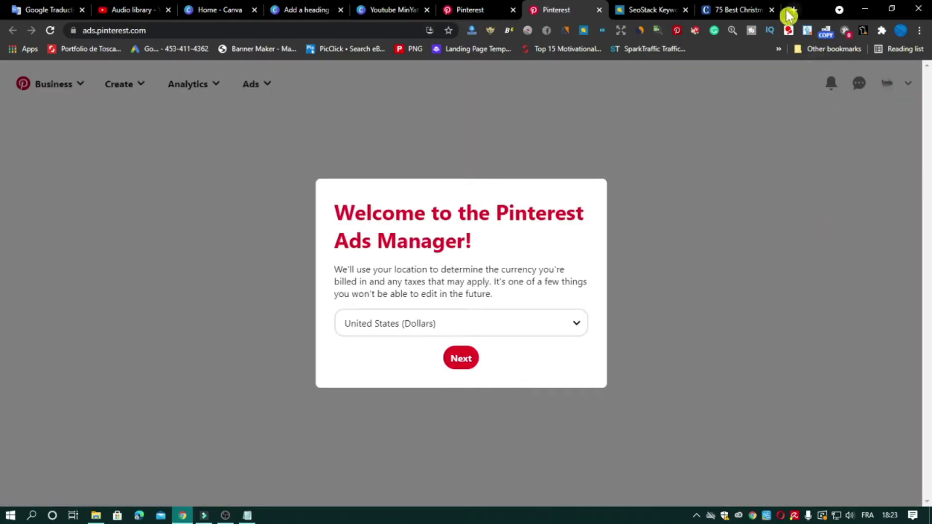
Close the article tab, confirm United States (Dollars) billing, and accept the advertising agreement
left_click(772, 10)
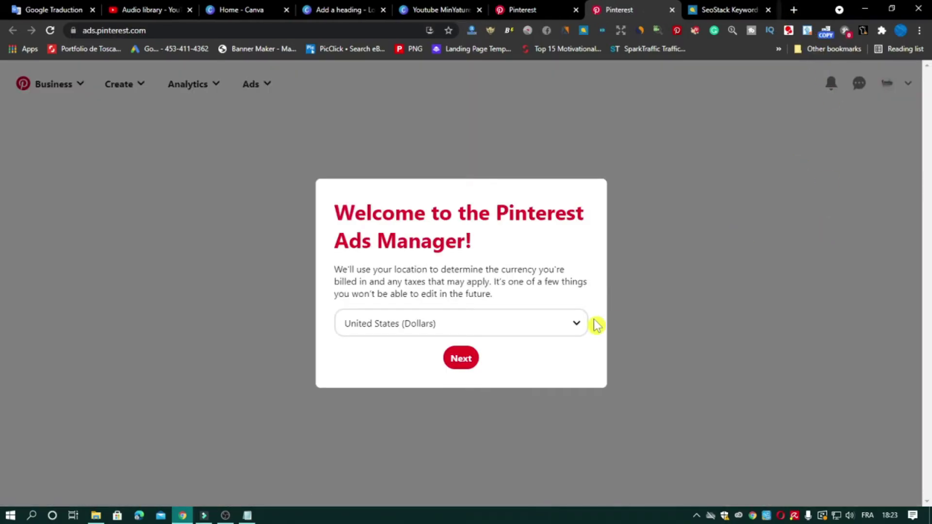
left_click(460, 368)
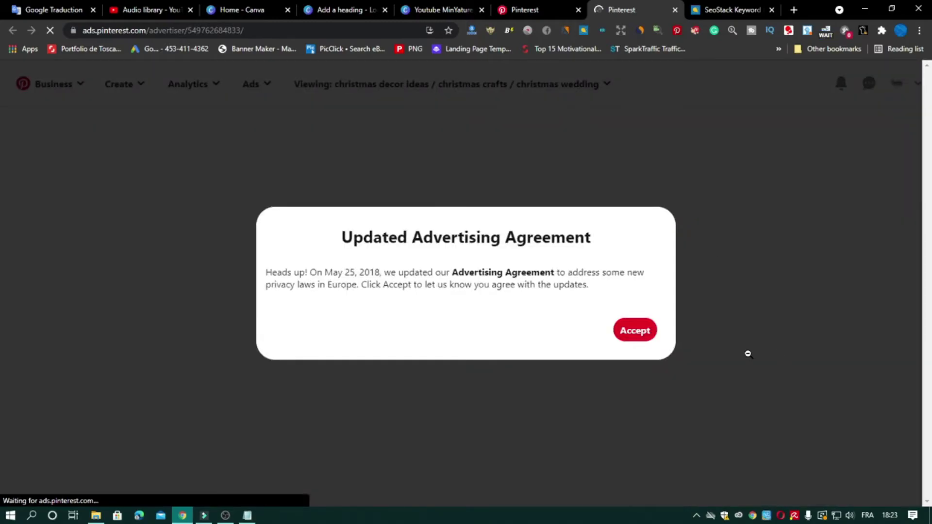
left_click(635, 332)
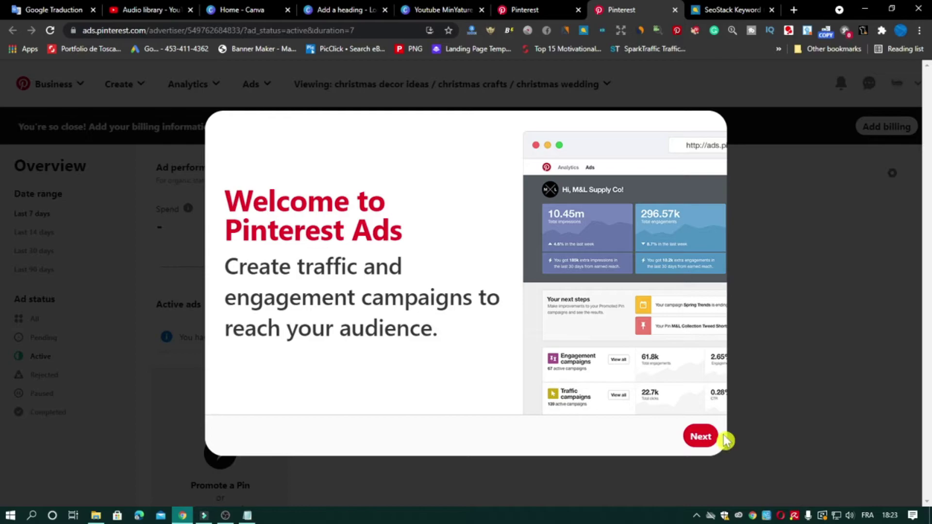
Finish the Welcome to Pinterest Ads tour and start a new campaign
left_click(717, 437)
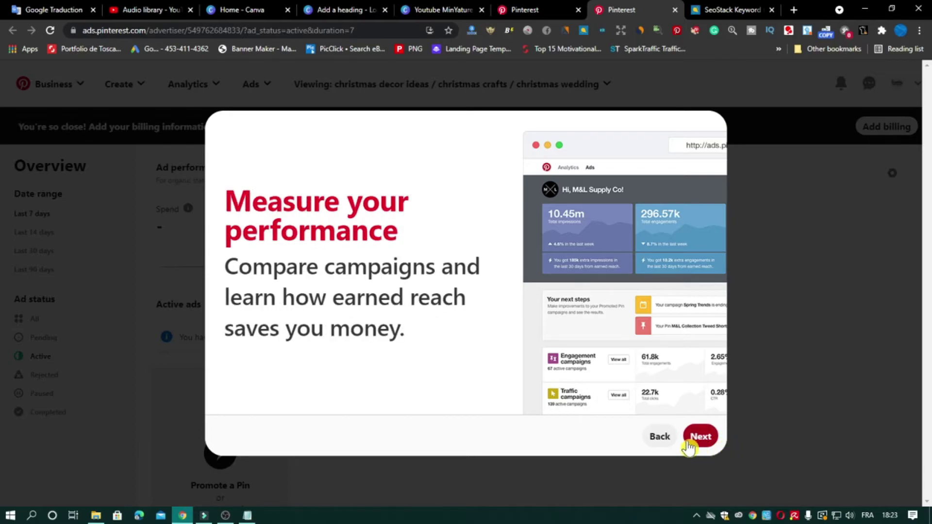
left_click(694, 440)
left_click(706, 442)
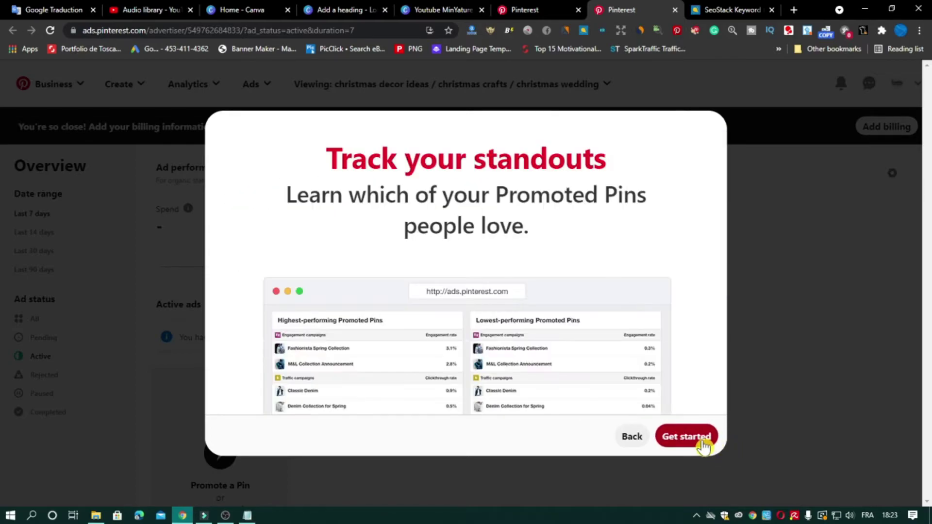
left_click(707, 443)
Review the Consideration campaign settings and continue to the ad group
scroll(771, 310, "down", 4)
scroll(765, 299, "down", 7)
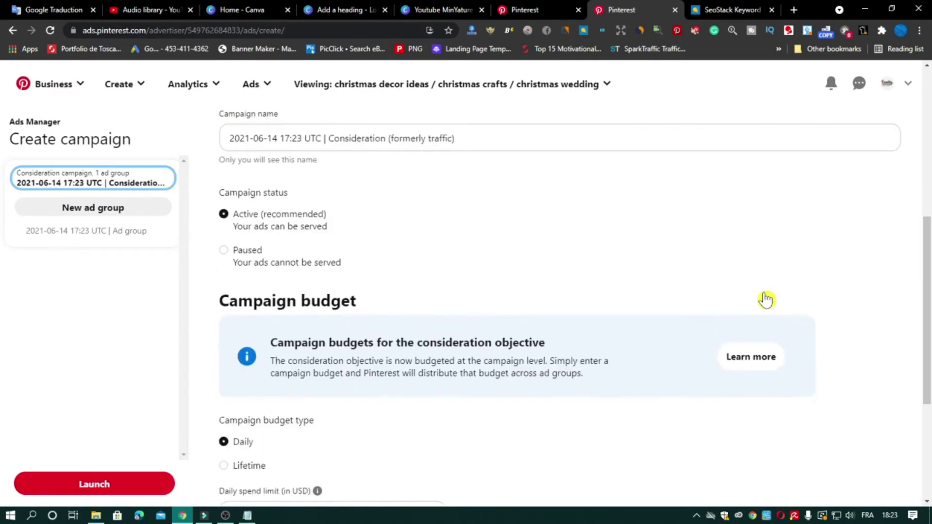
scroll(356, 447, "down", 4)
scroll(266, 447, "up", 2)
scroll(334, 456, "down", 2)
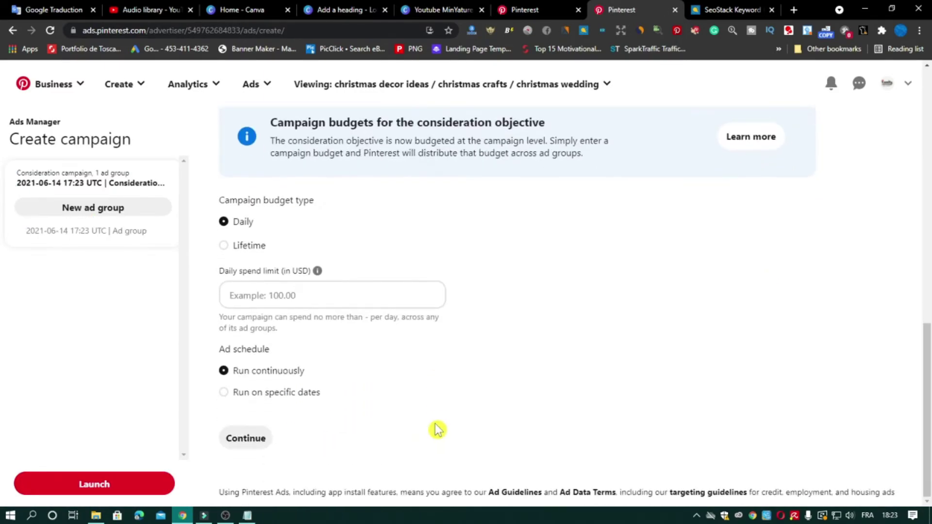
left_click(261, 444)
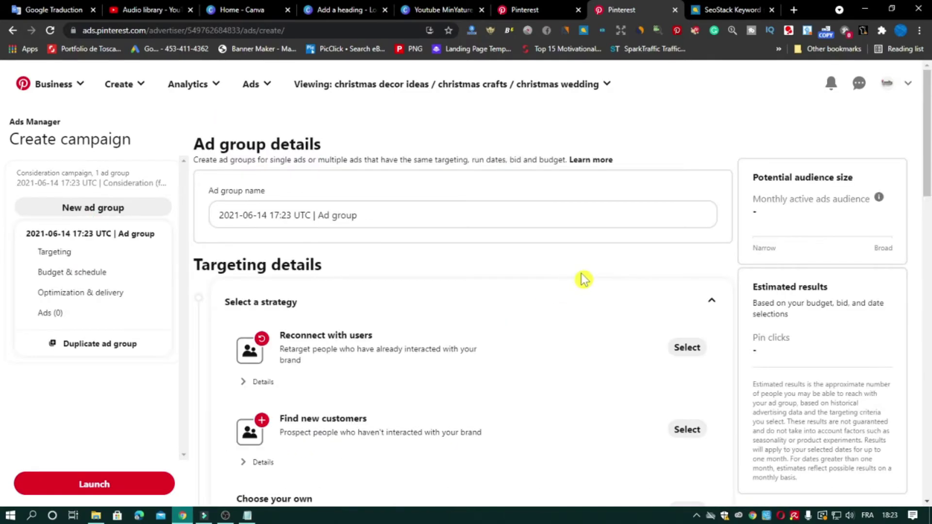
Choose Find new customers as the ad group's targeting strategy
scroll(574, 284, "down", 4)
scroll(581, 280, "down", 4)
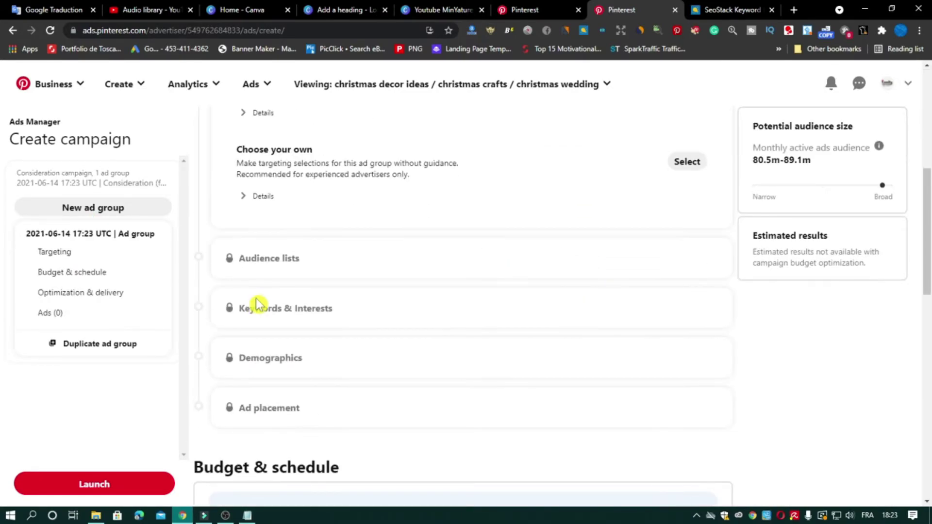
scroll(272, 301, "up", 4)
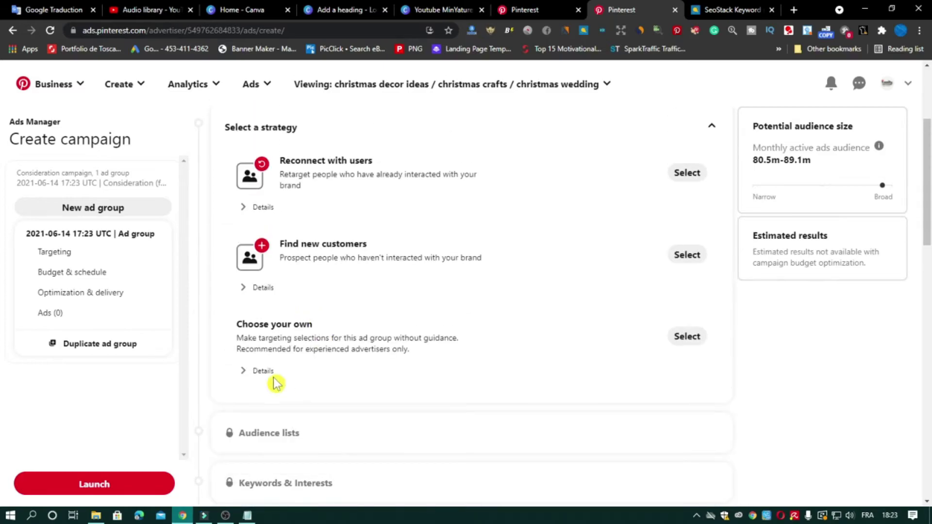
left_click(686, 255)
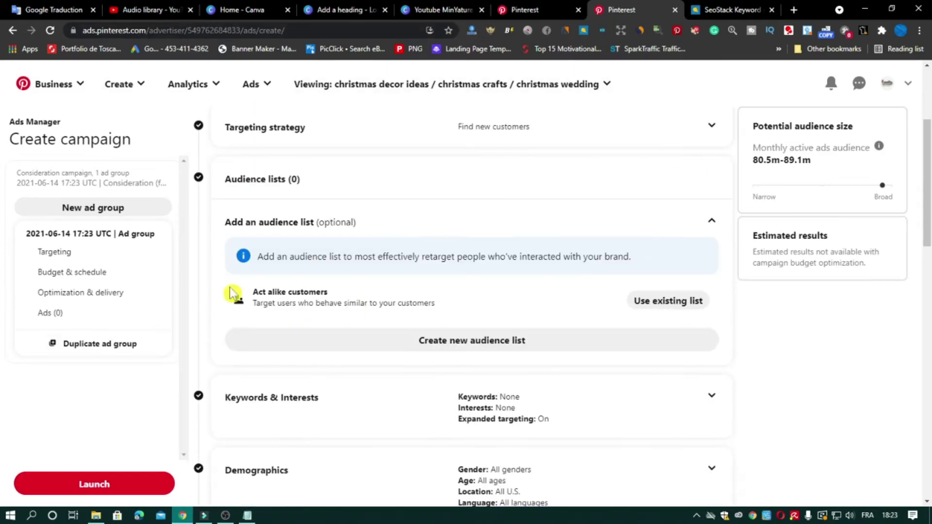
scroll(340, 349, "down", 2)
Expand keywords and interests targeting and switch to adding keywords
left_click(586, 278)
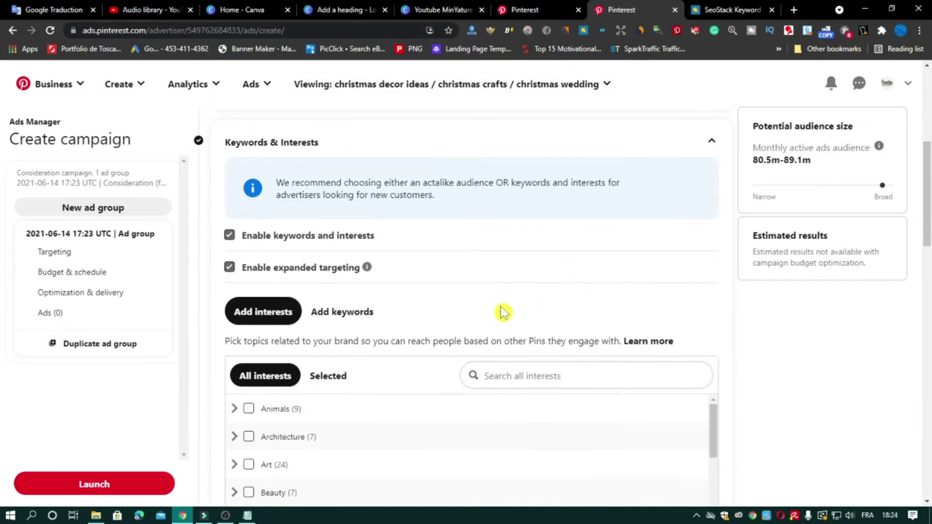
left_click(343, 218)
scroll(609, 315, "down", 1)
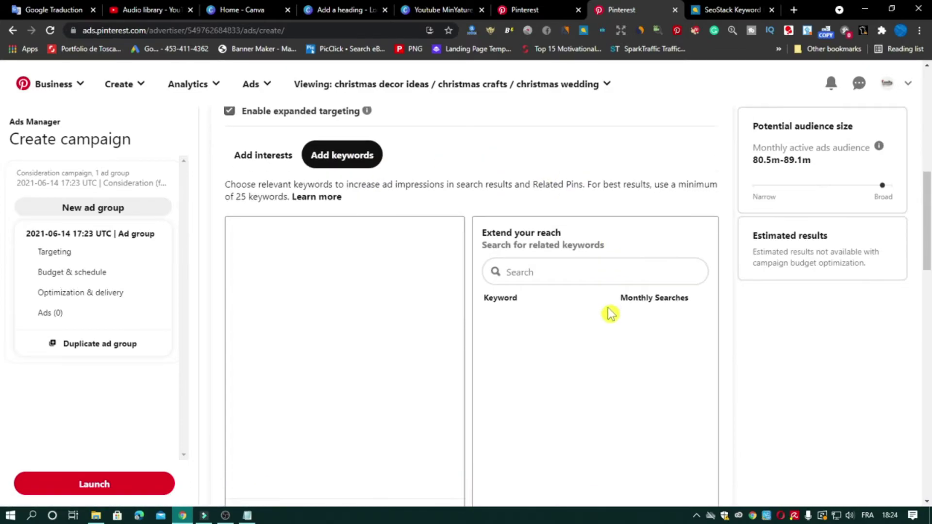
Search keywords for 'chris' and browse the related keywords with monthly search volumes
left_click(563, 271)
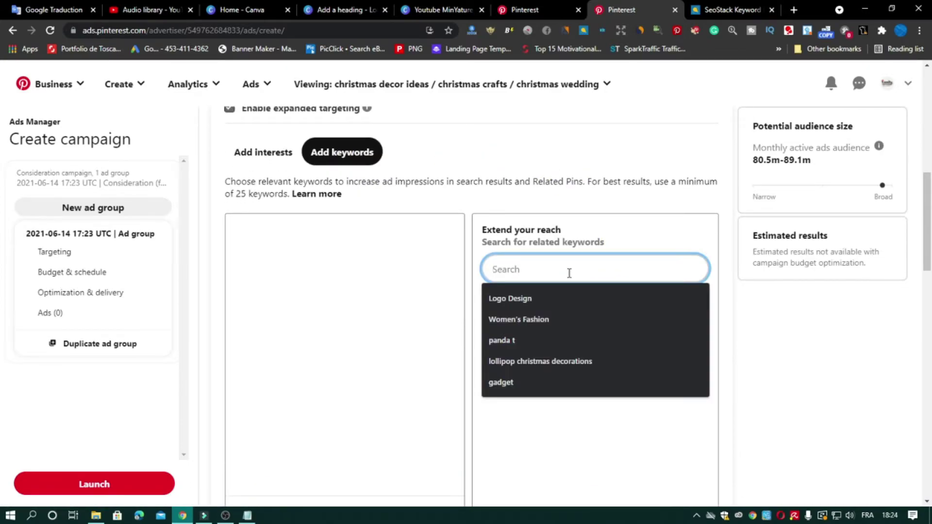
type("ch")
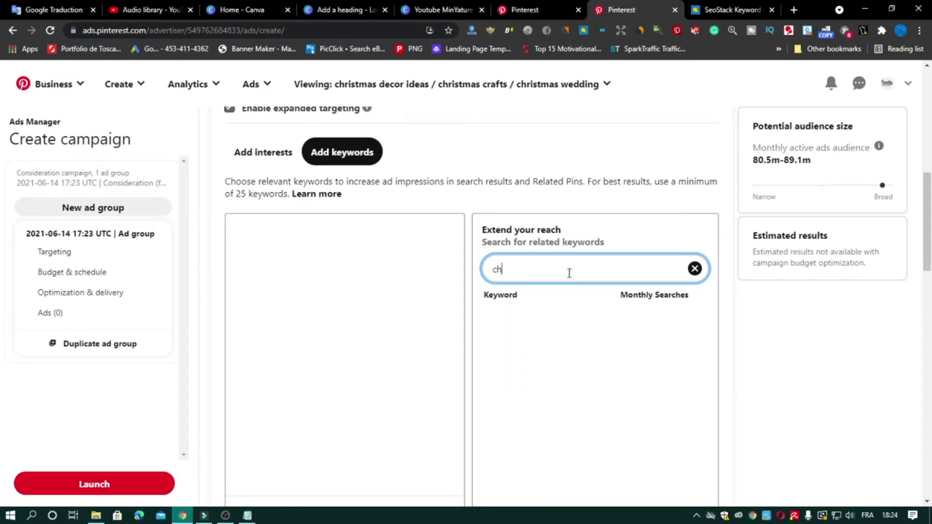
type("ri")
type("stmas")
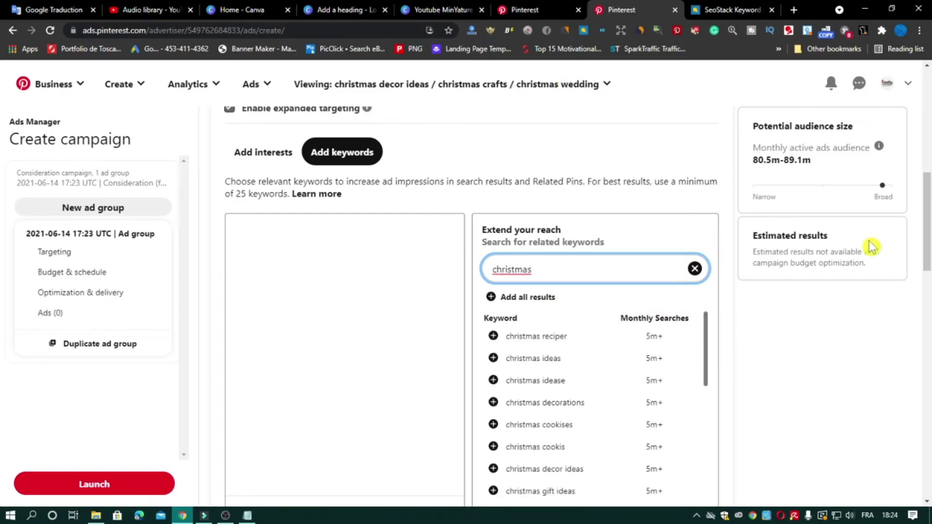
scroll(686, 318, "down", 3)
scroll(688, 325, "down", 1)
scroll(689, 326, "up", 5)
scroll(753, 371, "down", 1)
scroll(651, 343, "down", 1)
scroll(631, 346, "up", 2)
scroll(630, 345, "down", 1)
scroll(651, 343, "up", 1)
scroll(723, 344, "down", 1)
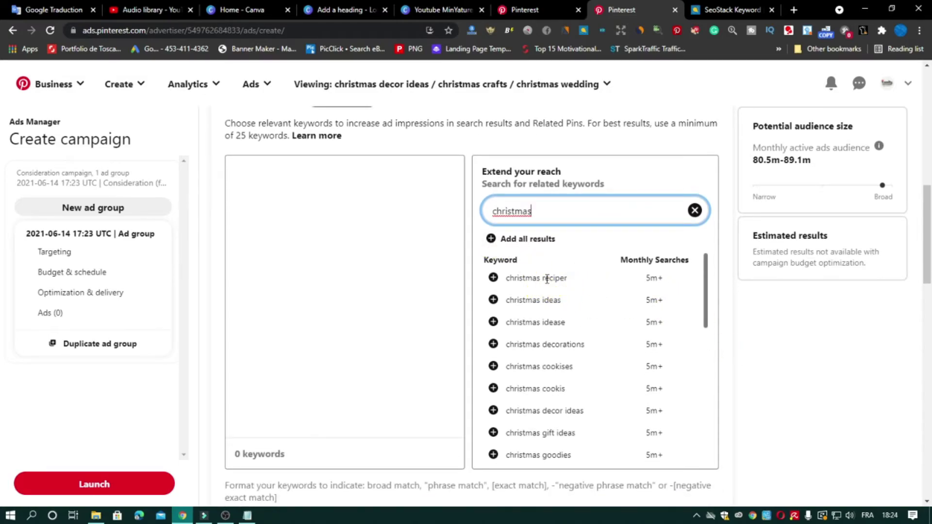
Go to the business profile and start creating a new board
left_click(538, 9)
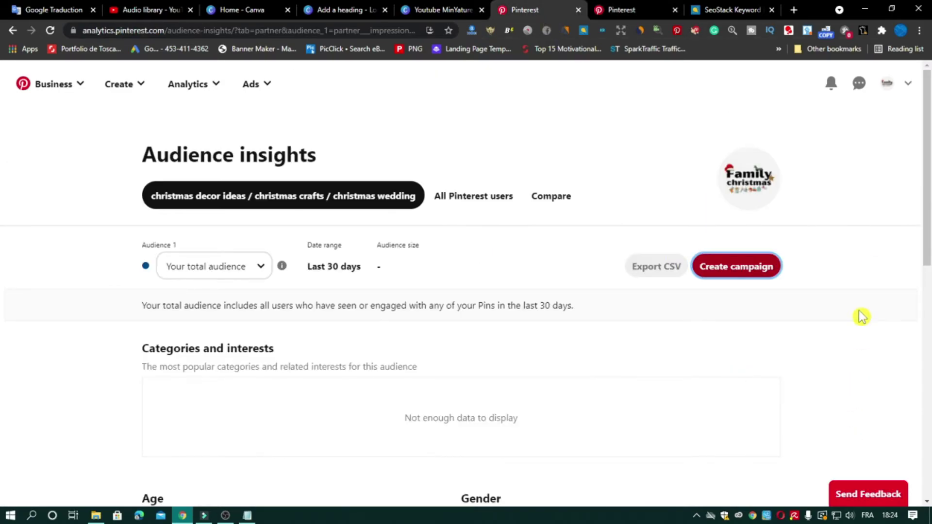
left_click(892, 85)
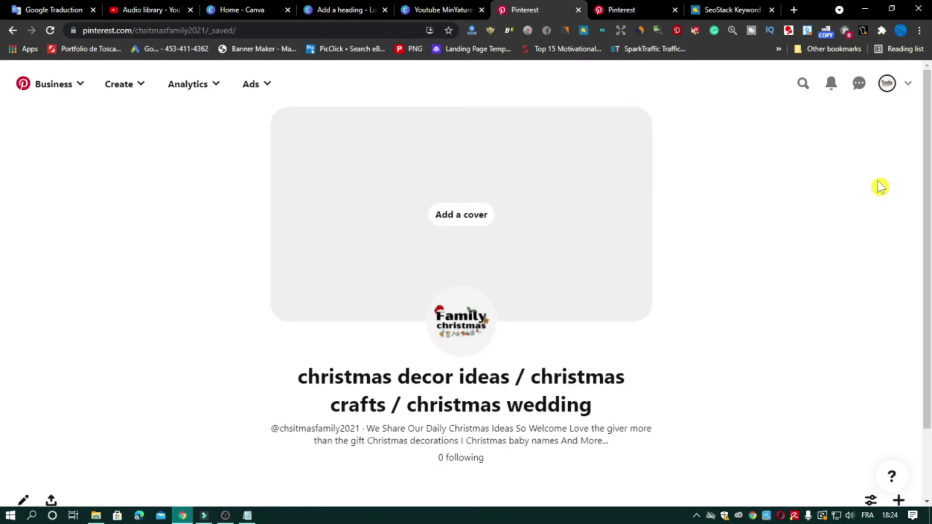
scroll(893, 340, "down", 2)
left_click(898, 415)
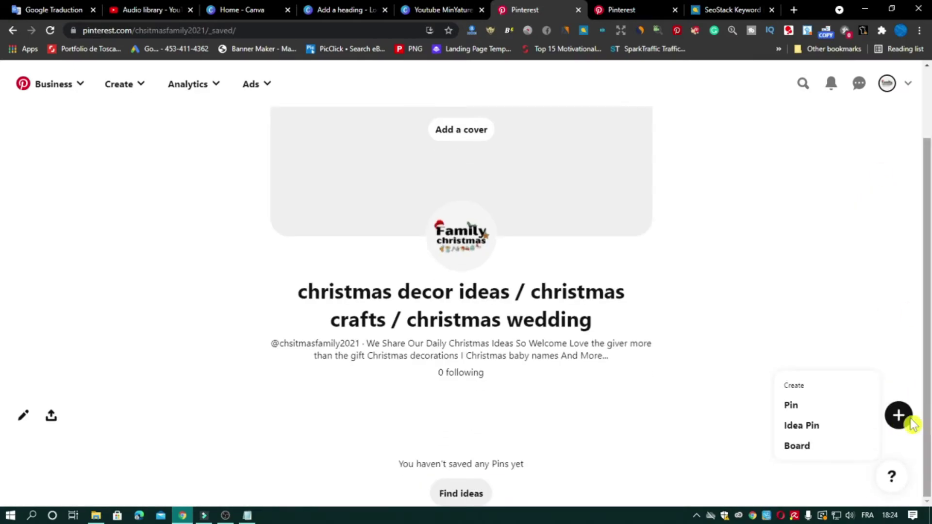
left_click(807, 444)
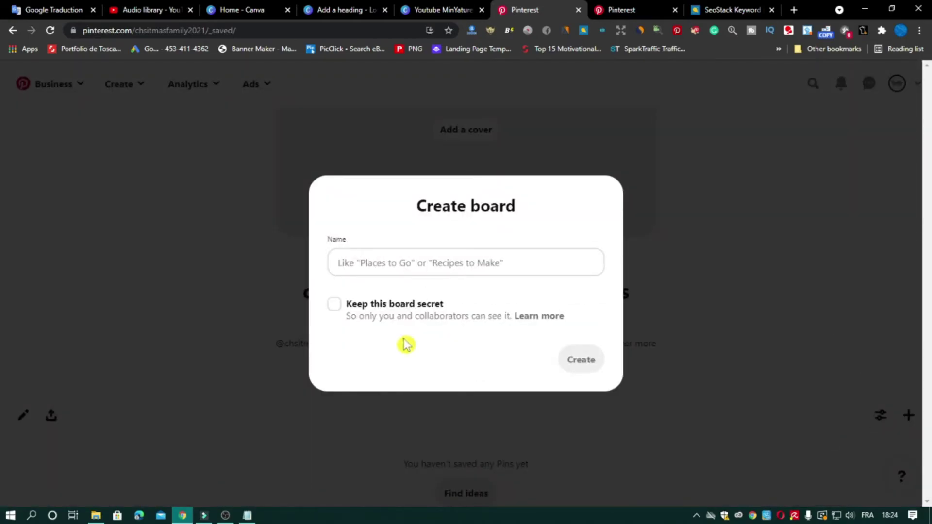
Copy the 'christmas ideas' keyword from Ads Manager and create a board with that name
left_click(608, 7)
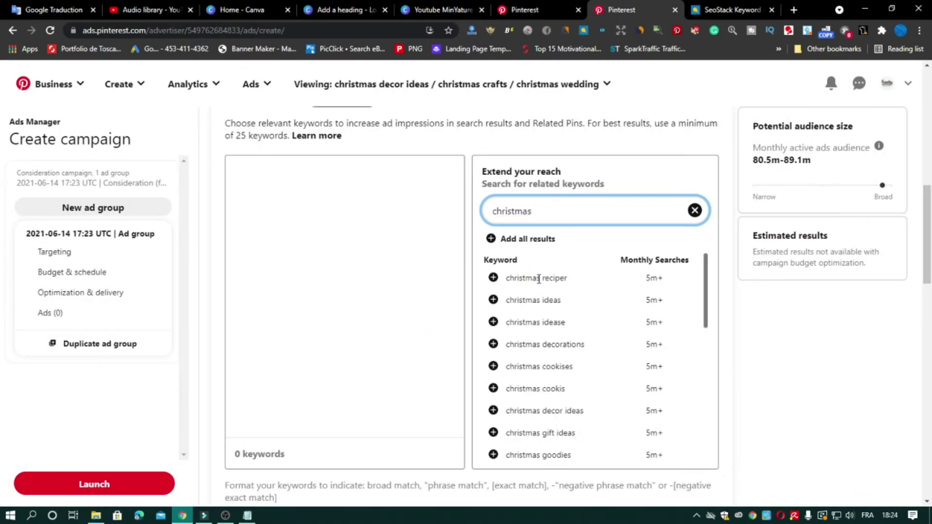
triple_click(538, 300)
right_click(533, 299)
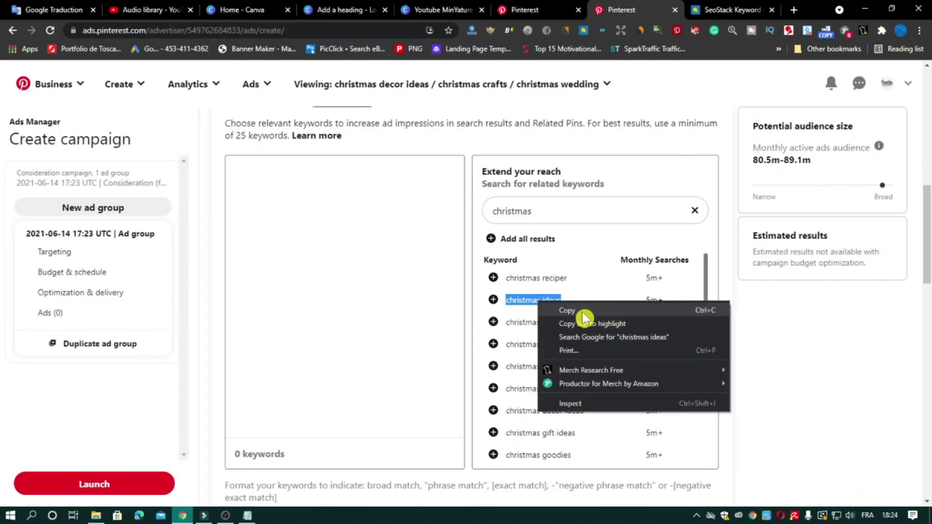
left_click(553, 307)
left_click(534, 9)
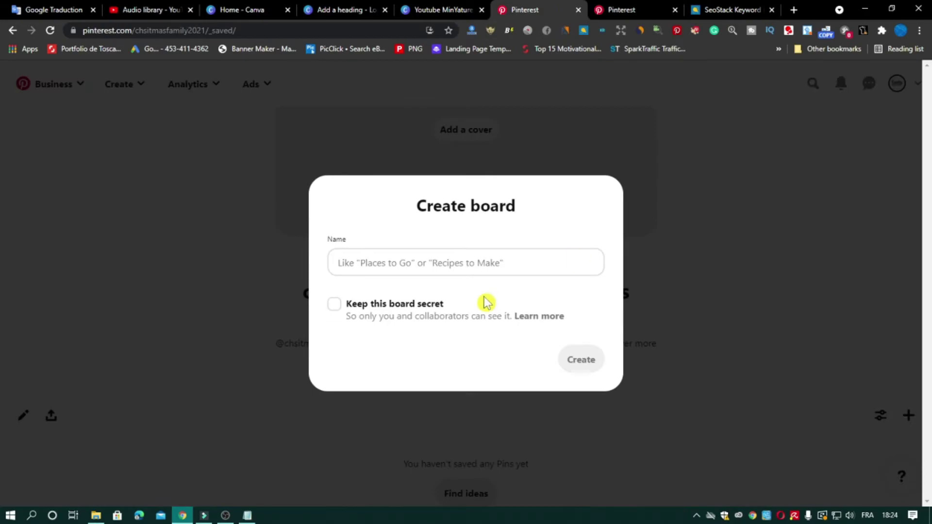
right_click(440, 263)
left_click(499, 358)
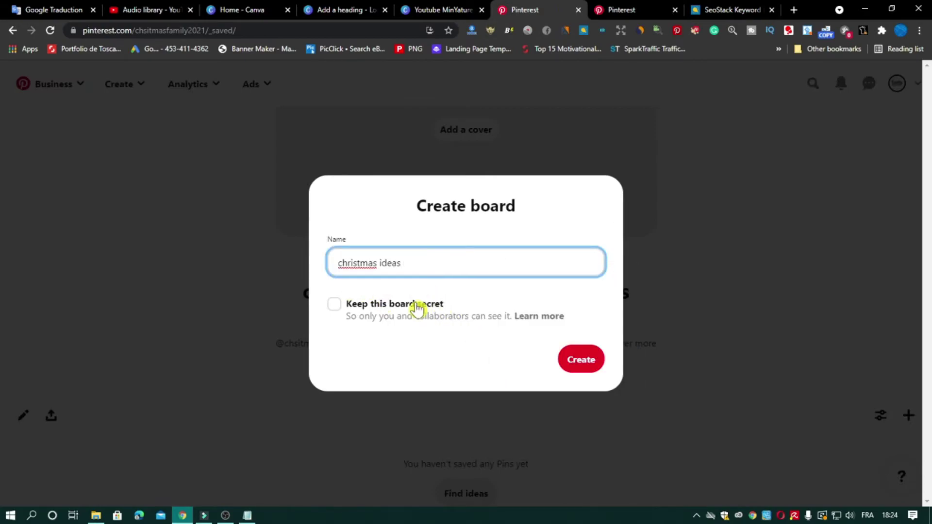
left_click(580, 360)
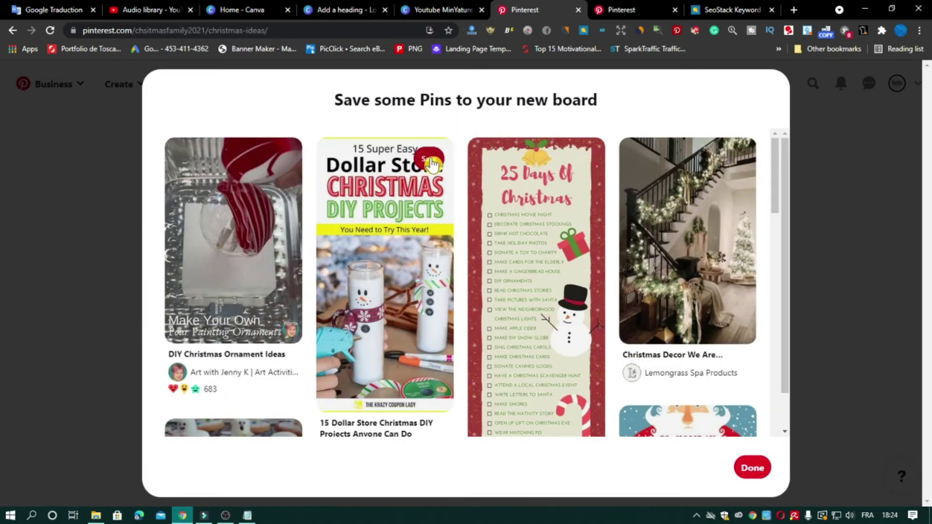
Finish saving the pin, then open the Edit board form for christmas ideas
left_click(752, 468)
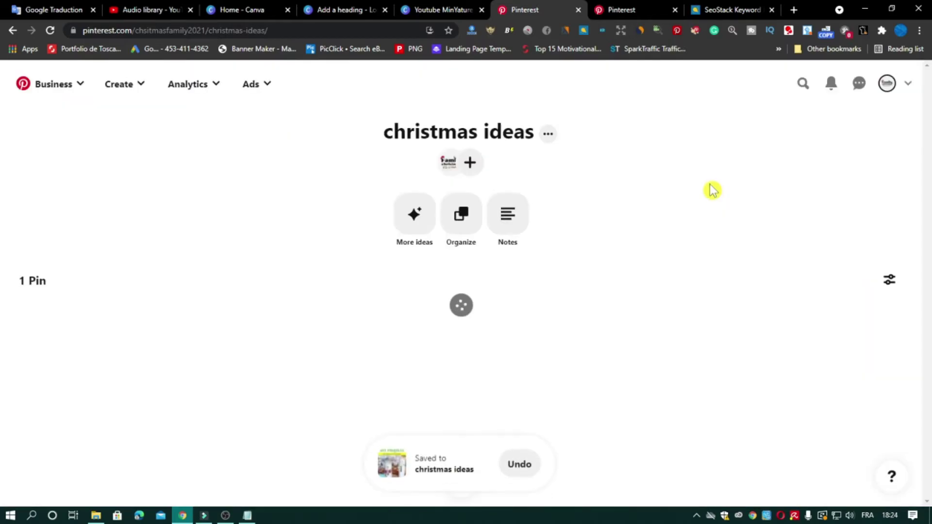
left_click(548, 133)
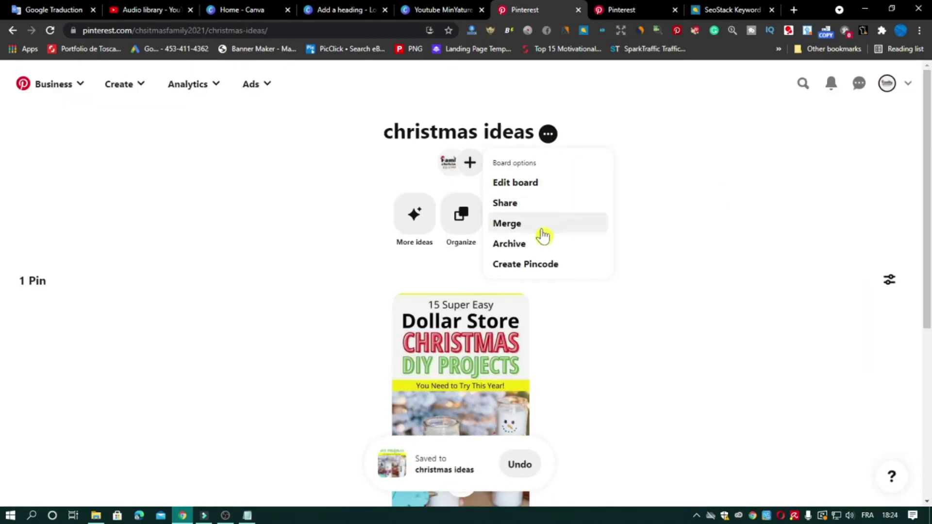
left_click(639, 241)
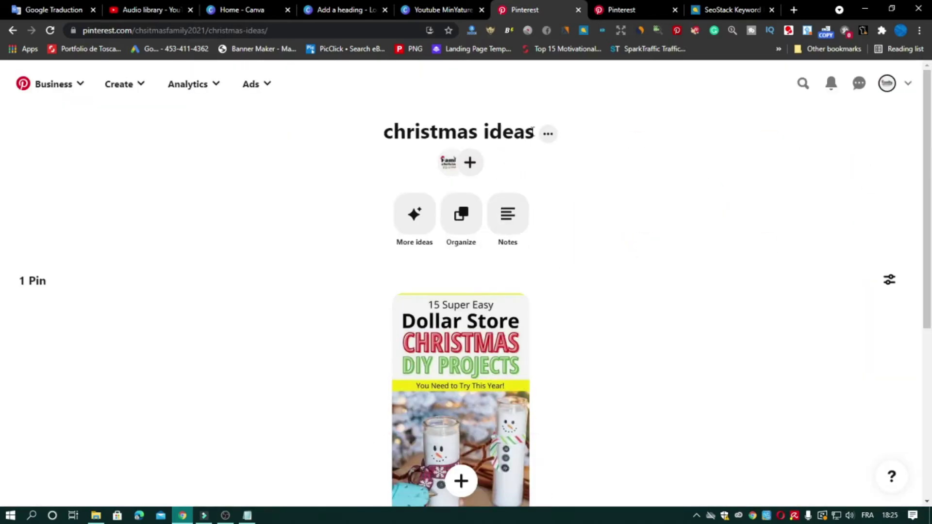
left_click(548, 134)
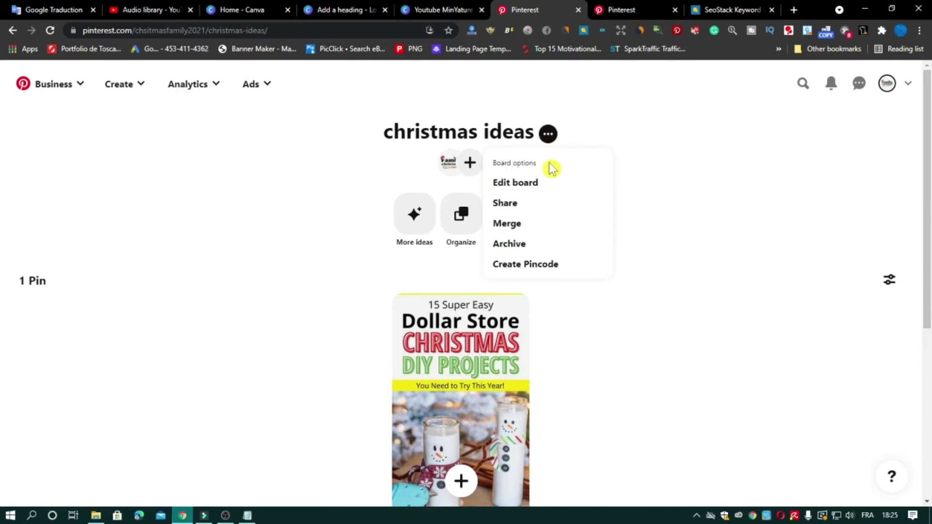
left_click(538, 184)
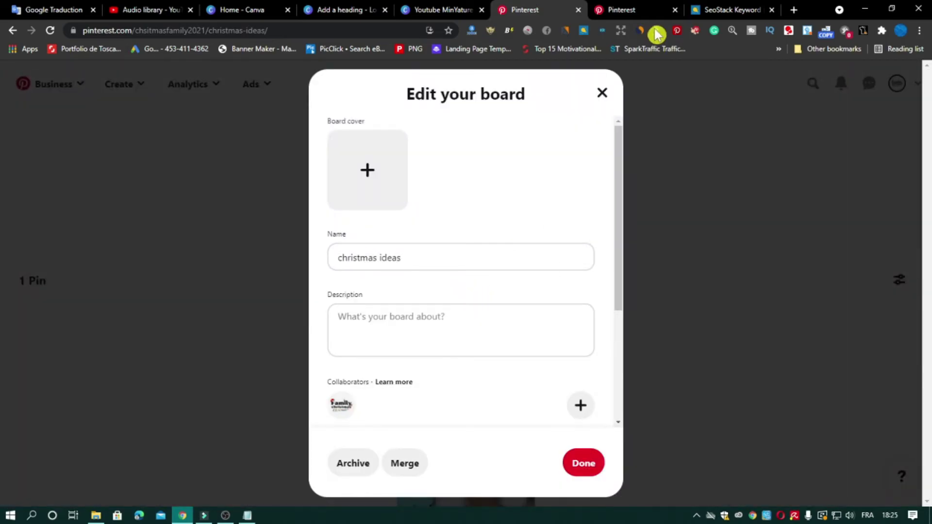
left_click(712, 7)
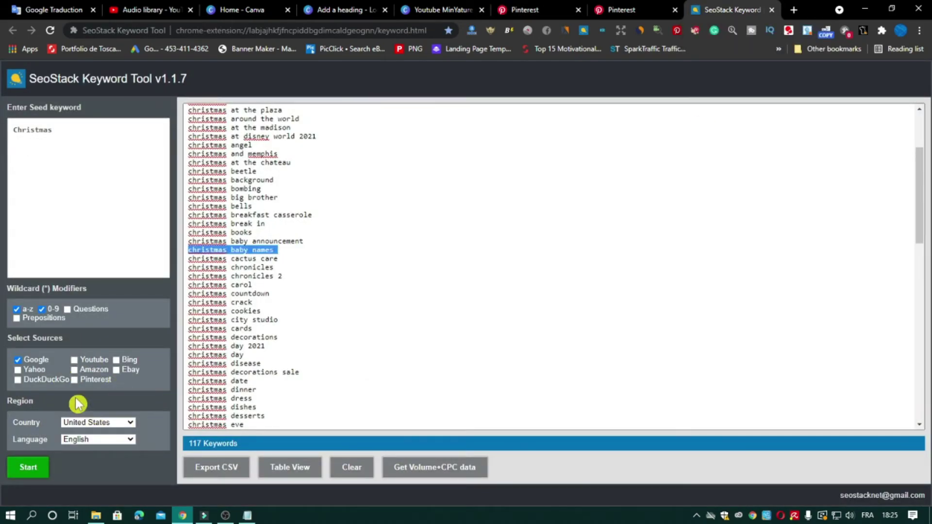
Reload SeoStack and regenerate christmas keyword suggestions
left_click(18, 360)
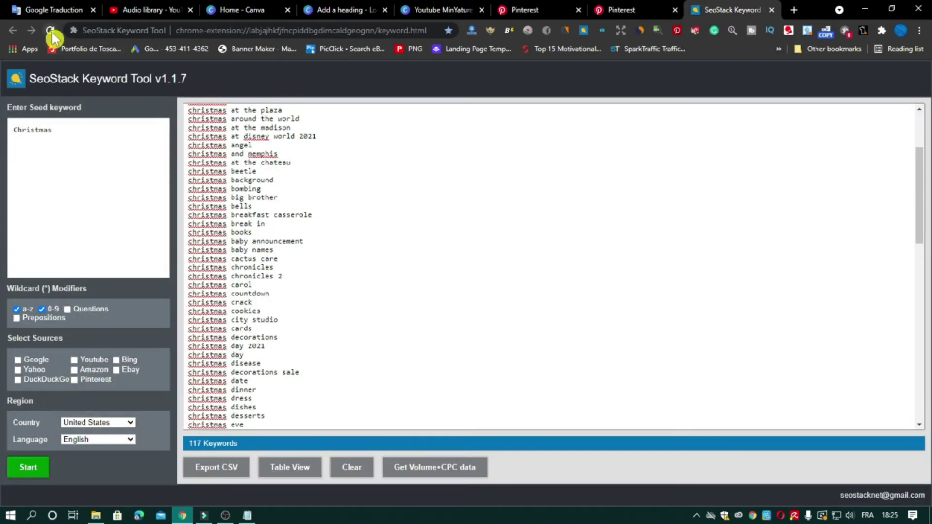
left_click(50, 31)
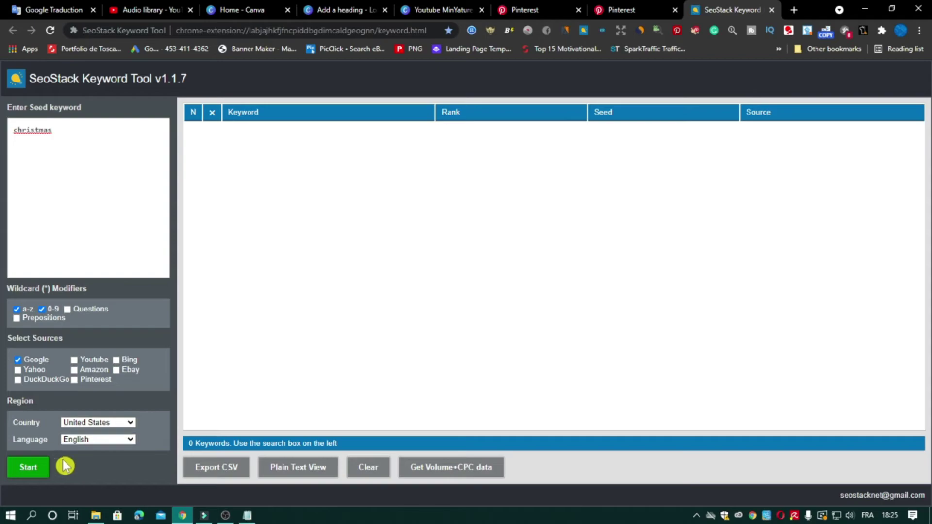
left_click(32, 469)
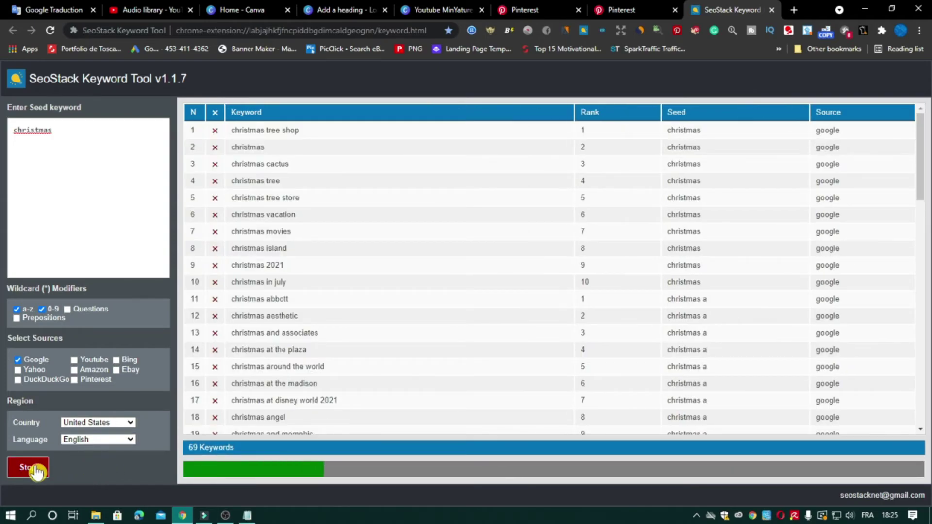
Copy the top keywords from the plain-text results list
left_click(304, 469)
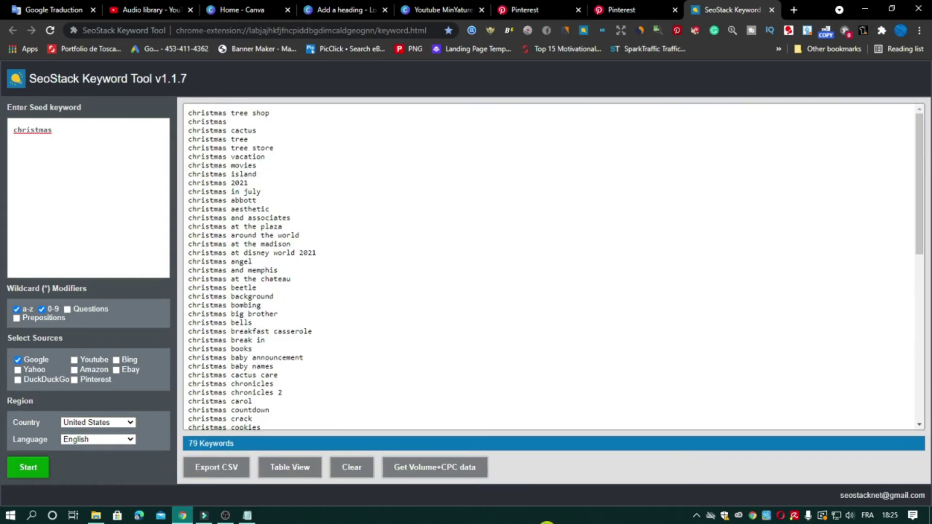
left_click(188, 114)
mouse_move(189, 114)
left_mouse_down()
mouse_move(212, 122)
mouse_move(329, 253)
left_mouse_up()
right_click(209, 167)
left_click(266, 209)
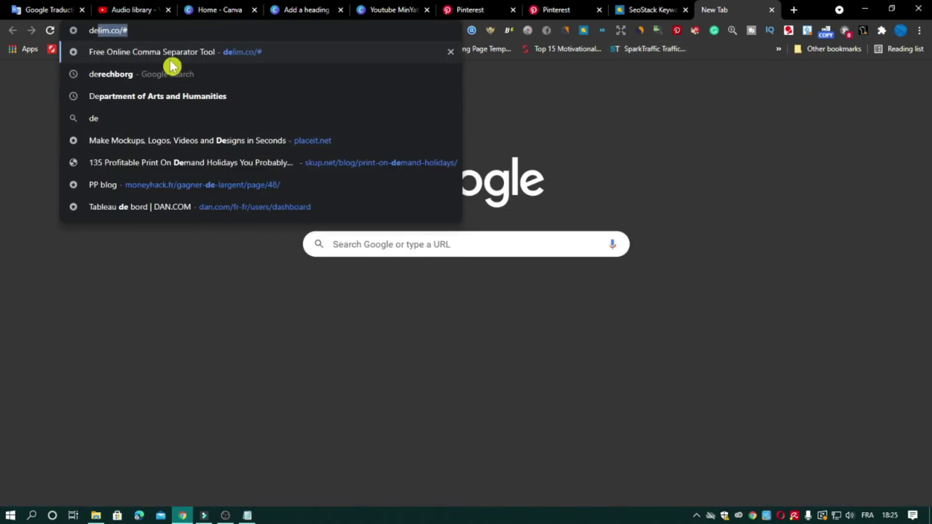
On delim.co, convert the pasted keyword list into one pipe-separated line
key("Return")
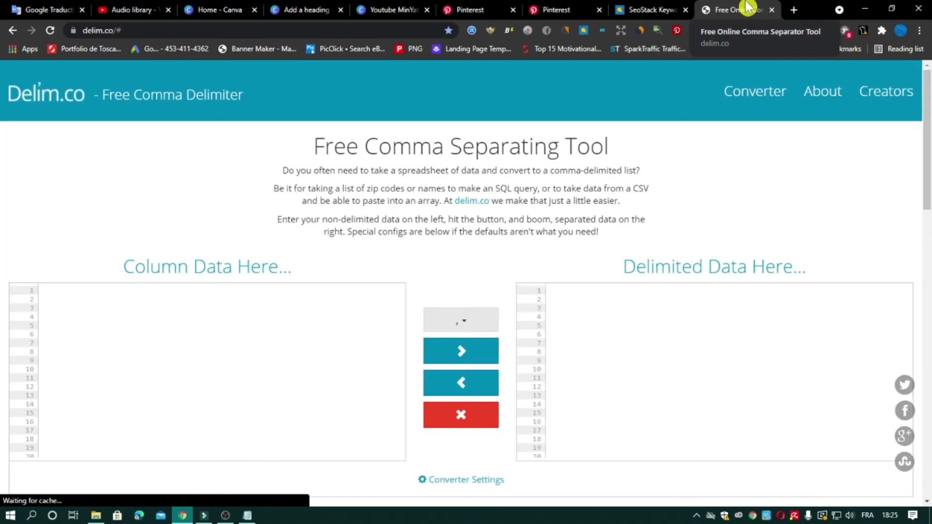
left_click(450, 324)
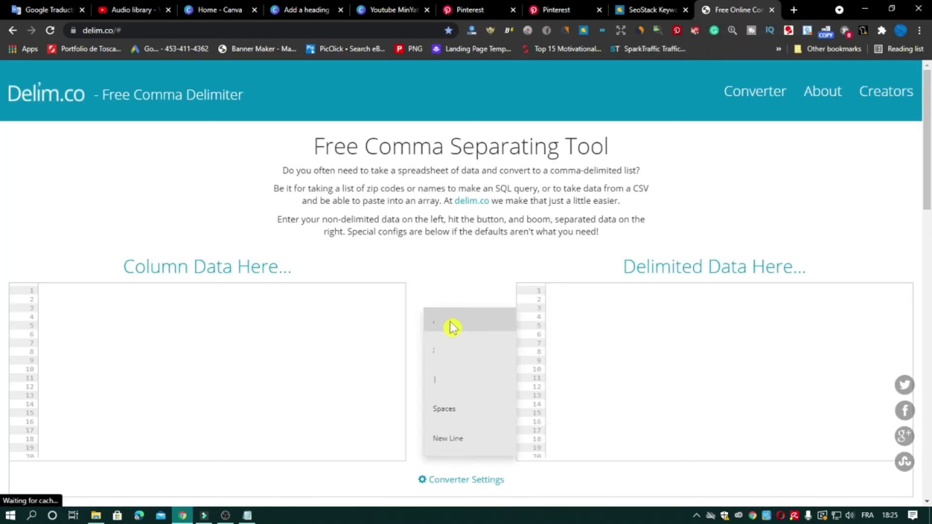
left_click(443, 381)
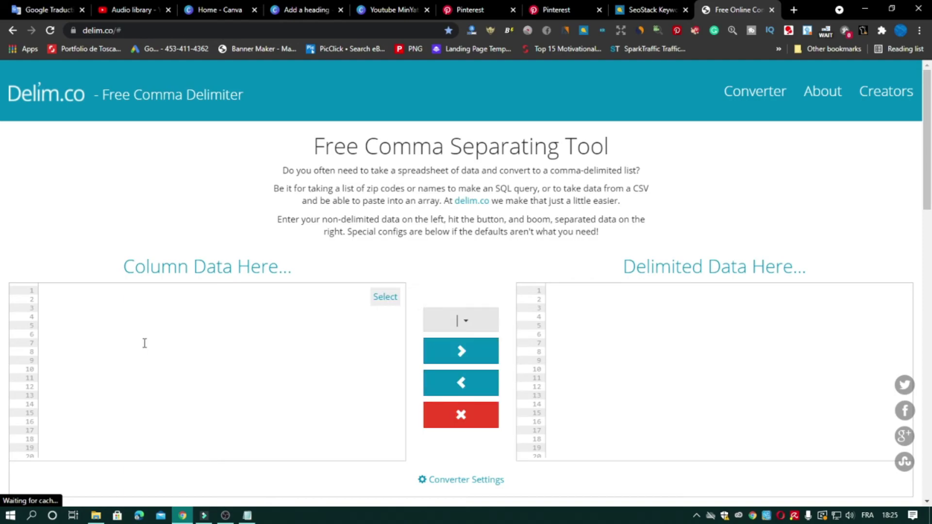
right_click(136, 302)
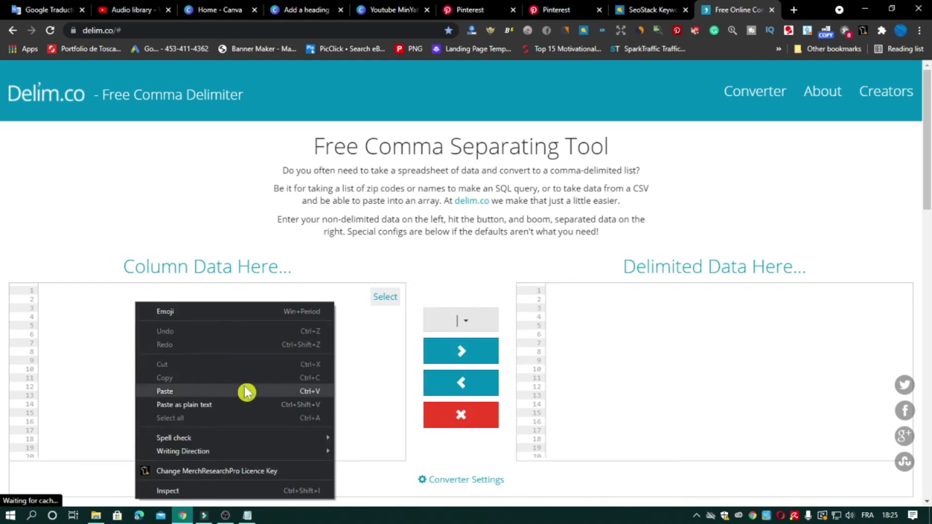
left_click(246, 388)
left_click(468, 359)
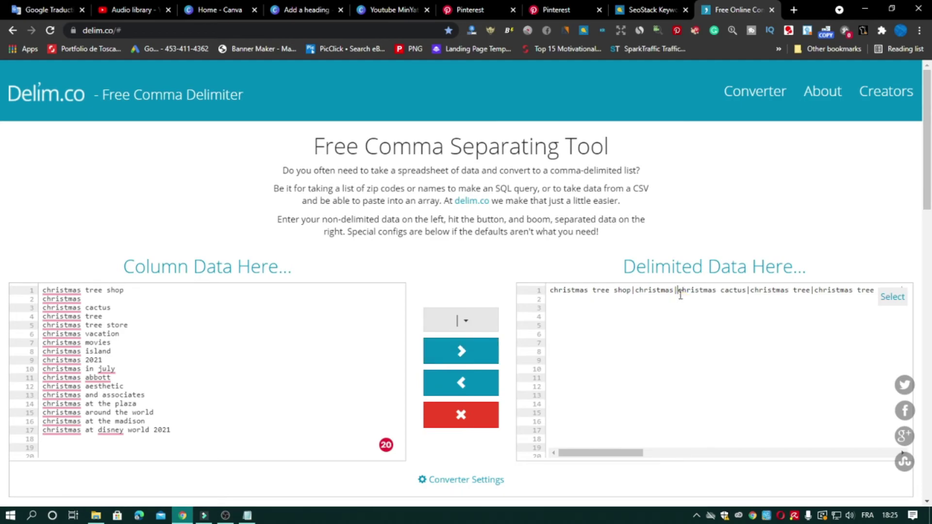
Copy the pipe-delimited output and return to the Pinterest board editor
key("ctrl+a")
right_click(785, 296)
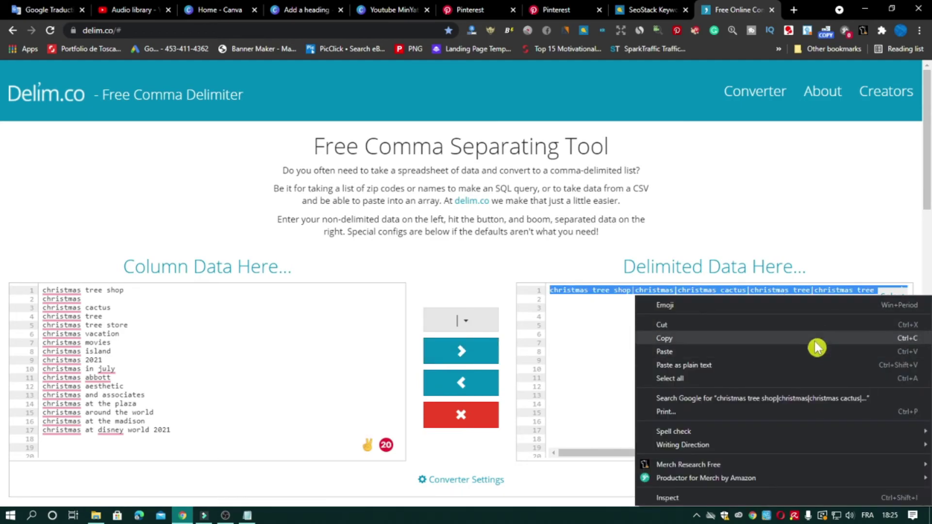
left_click(817, 342)
left_click(494, 7)
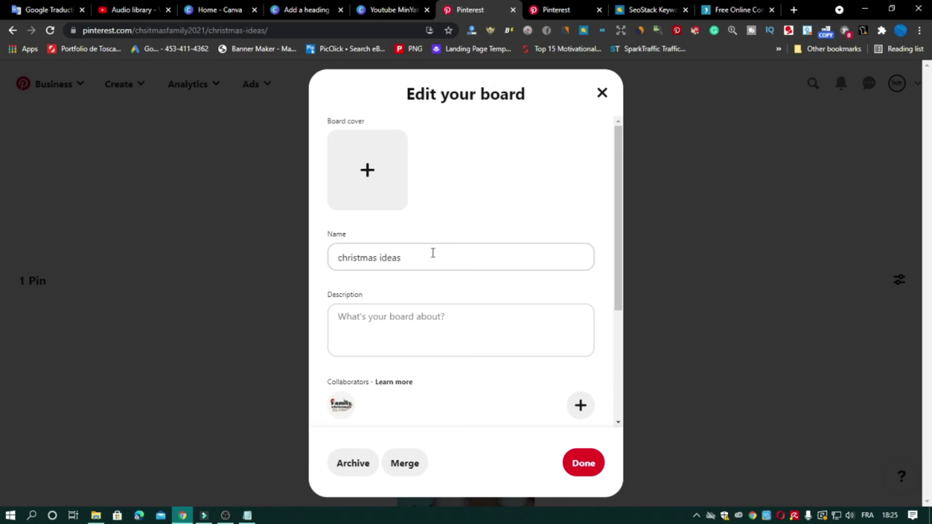
Paste the pipe-separated keyword line into the board's Description and save it
left_click(412, 306)
right_click(412, 305)
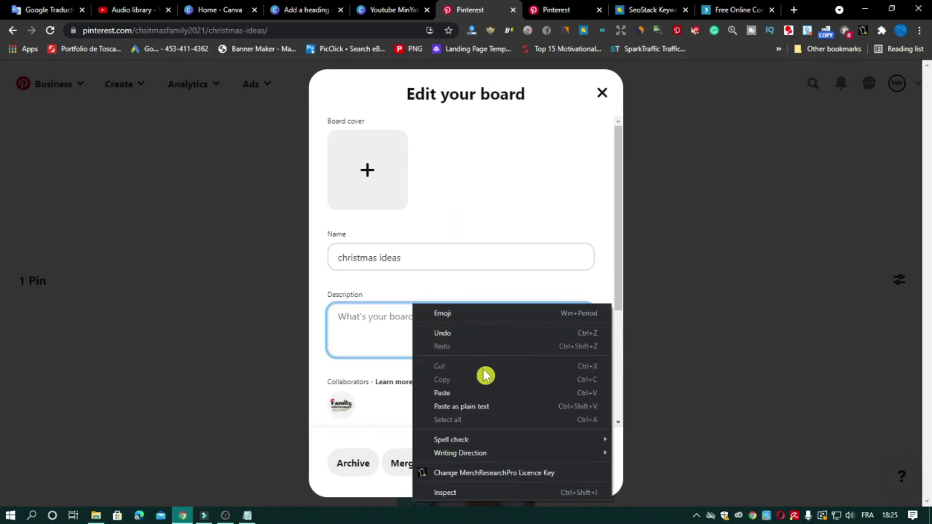
left_click(485, 399)
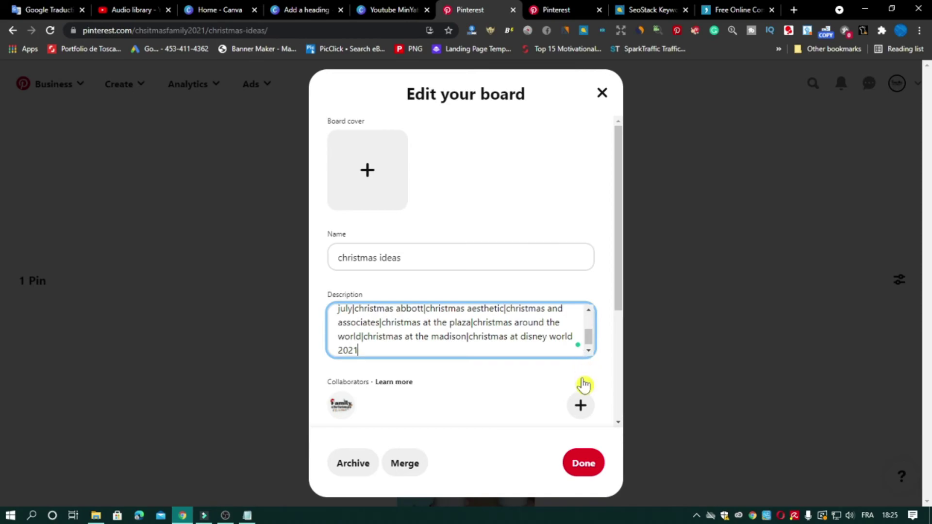
mouse_move(593, 343)
left_mouse_down()
mouse_move(591, 326)
mouse_move(622, 493)
left_mouse_up()
left_click(583, 462)
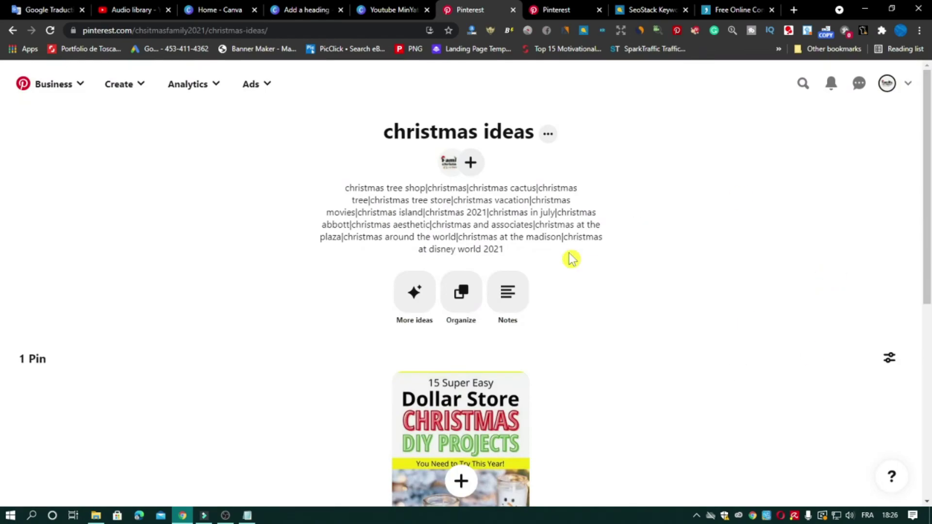
Open the profile's Saved page and scroll to the christmas ideas board with its pin
scroll(732, 285, "down", 5)
scroll(738, 285, "up", 4)
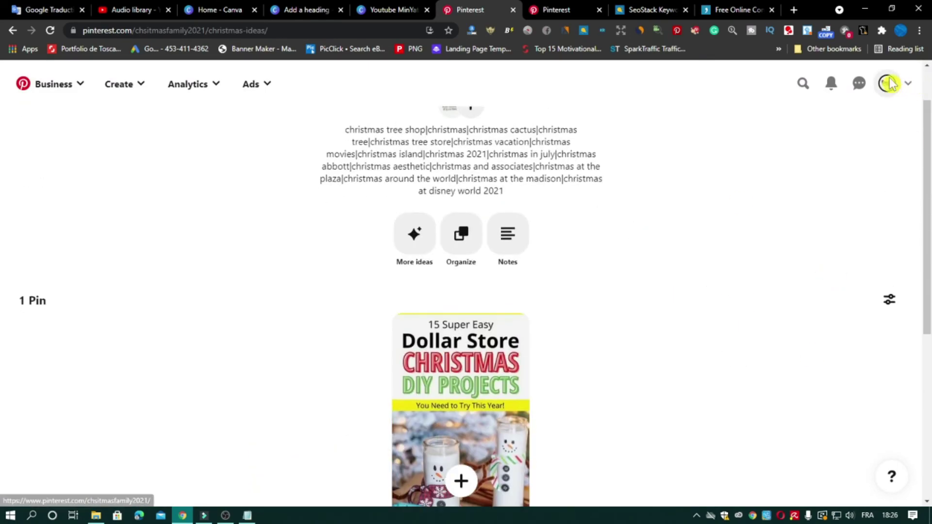
left_click(888, 83)
scroll(733, 274, "down", 2)
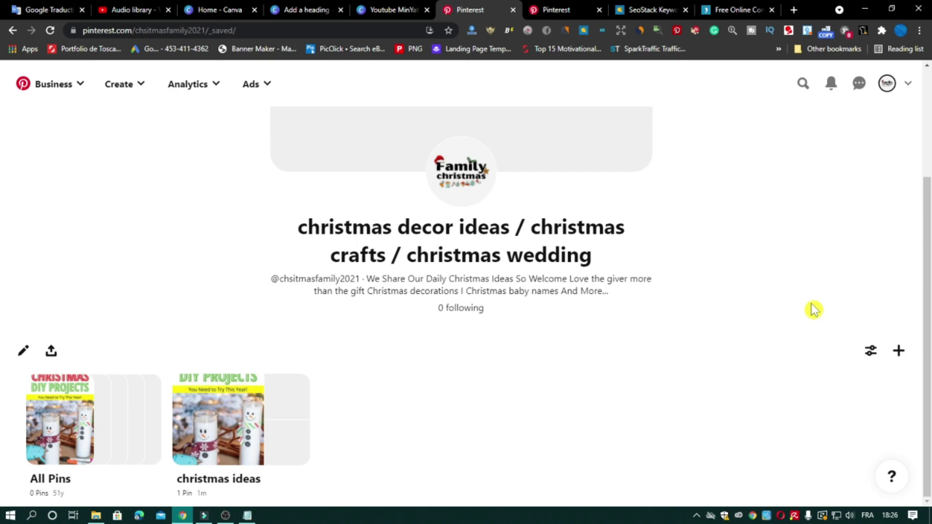
scroll(814, 309, "up", 3)
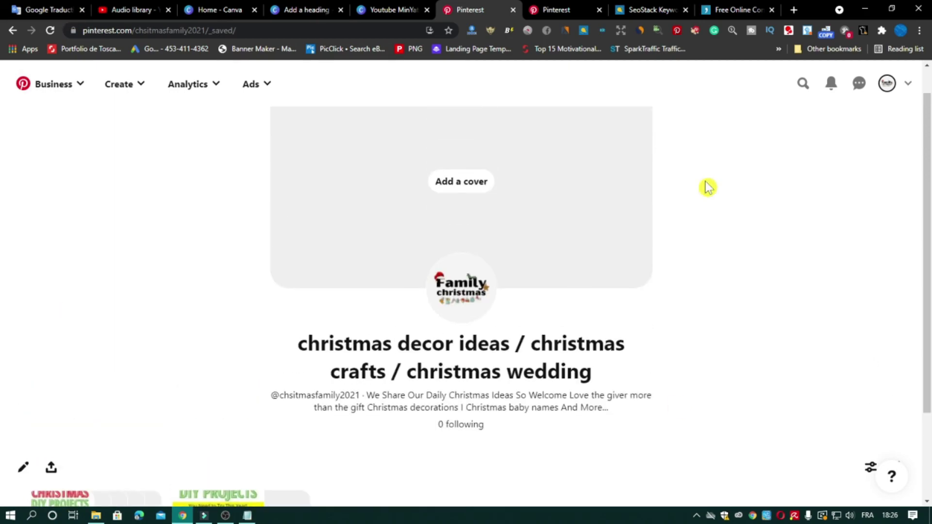
scroll(827, 260, "down", 3)
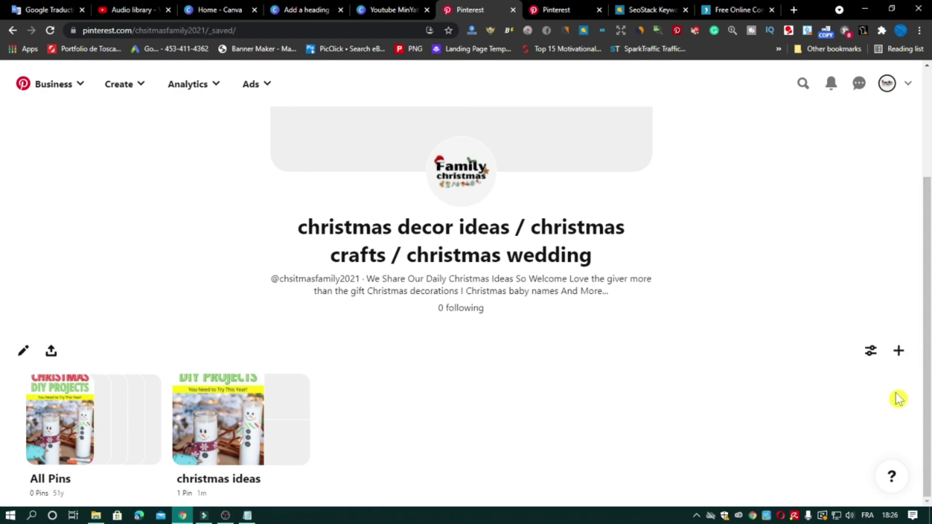
left_click(898, 351)
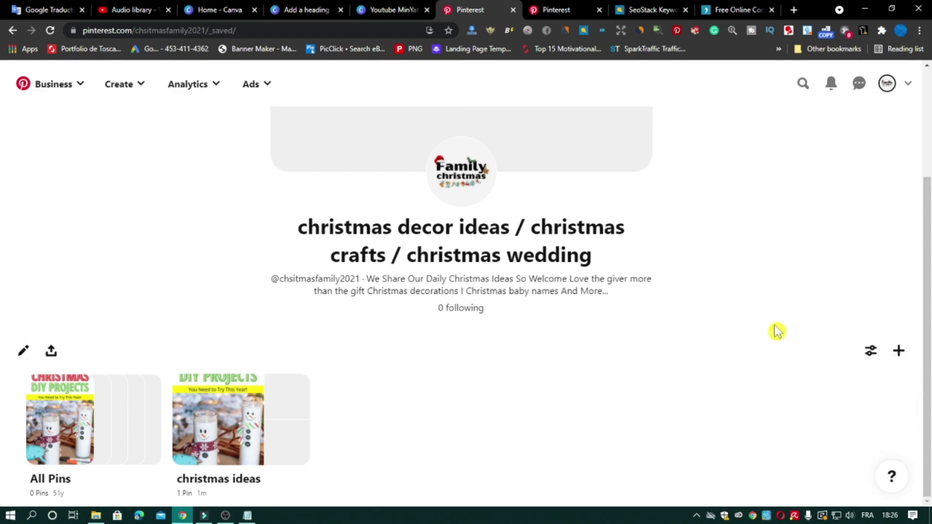